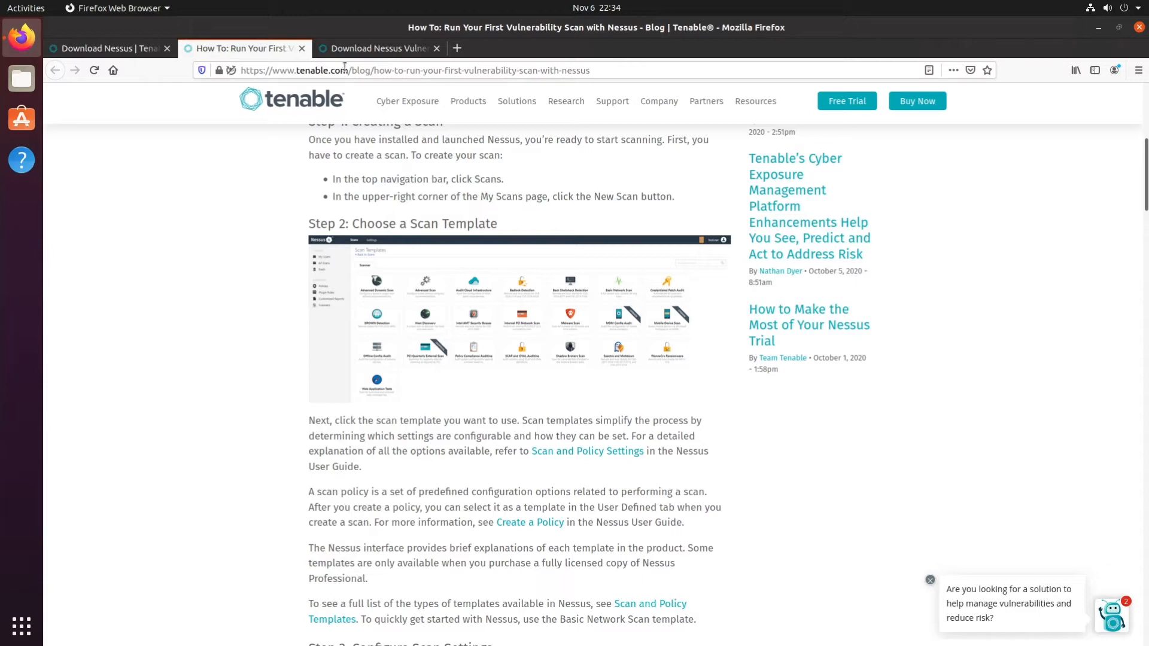
# Download Nessus-8.12.1-ubuntu1110_amd64.deb from the Tenable downloads page, accepting the license agreement and saving the file.
pyautogui.click(378, 53)
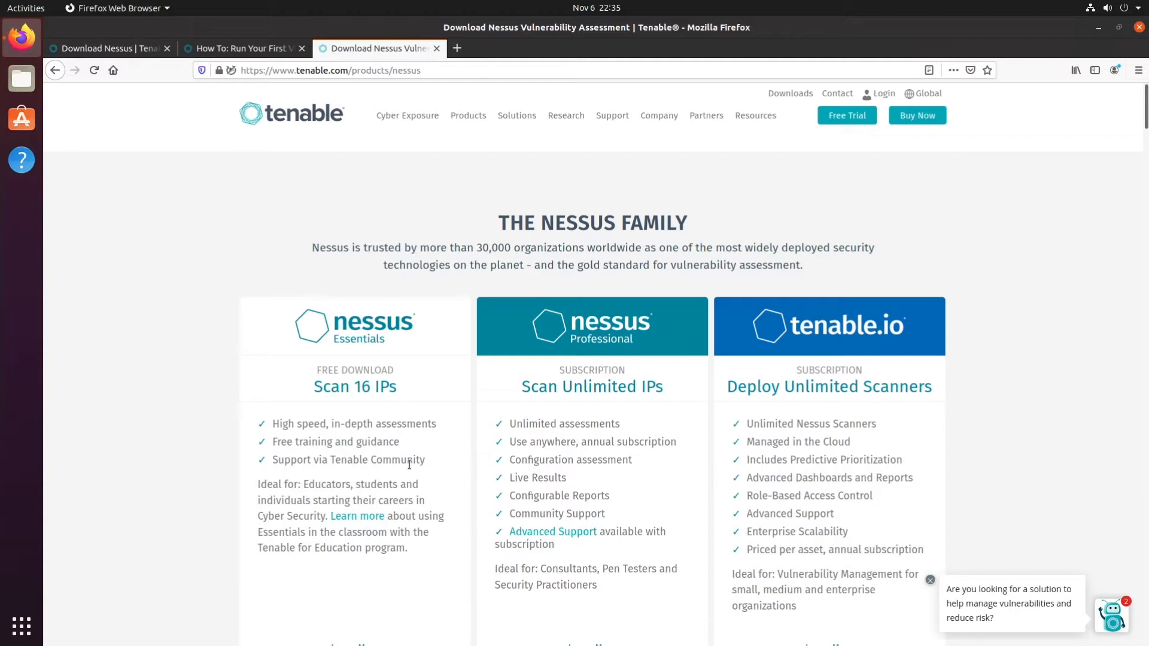
pyautogui.click(120, 49)
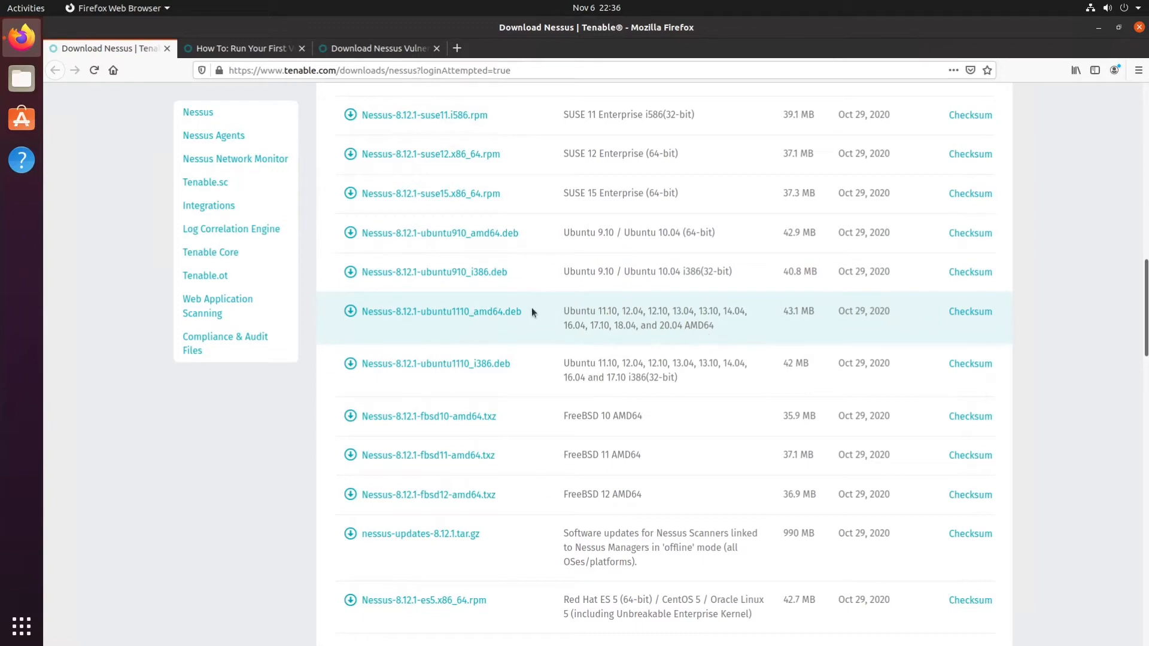
pyautogui.click(490, 313)
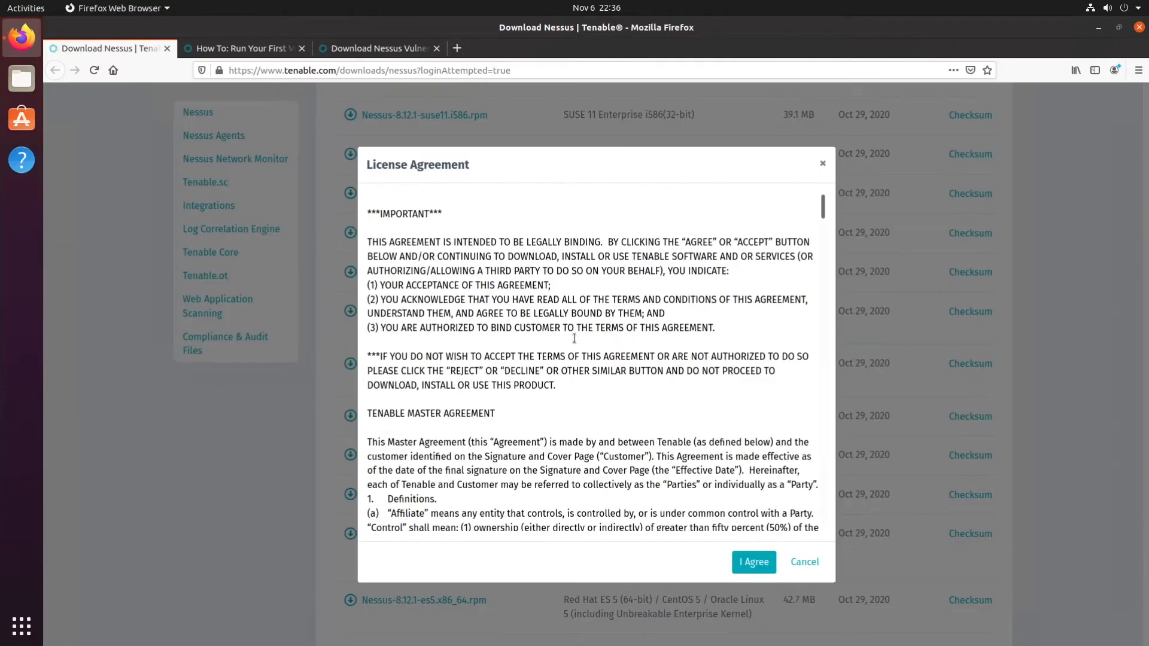
pyautogui.click(755, 562)
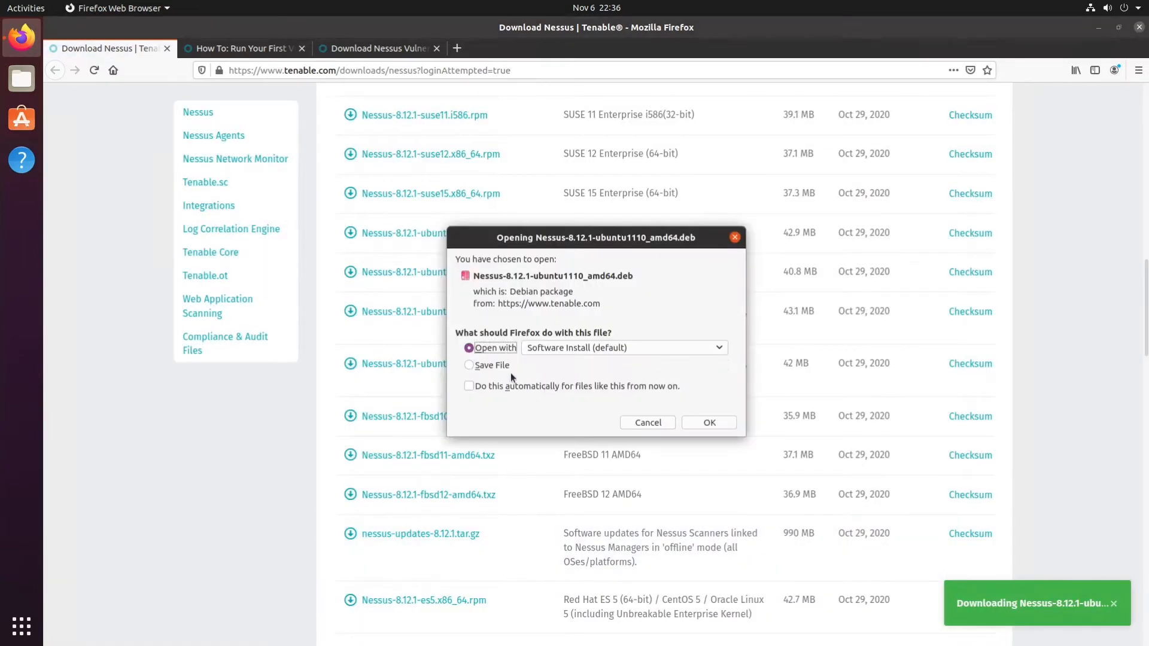
pyautogui.click(497, 365)
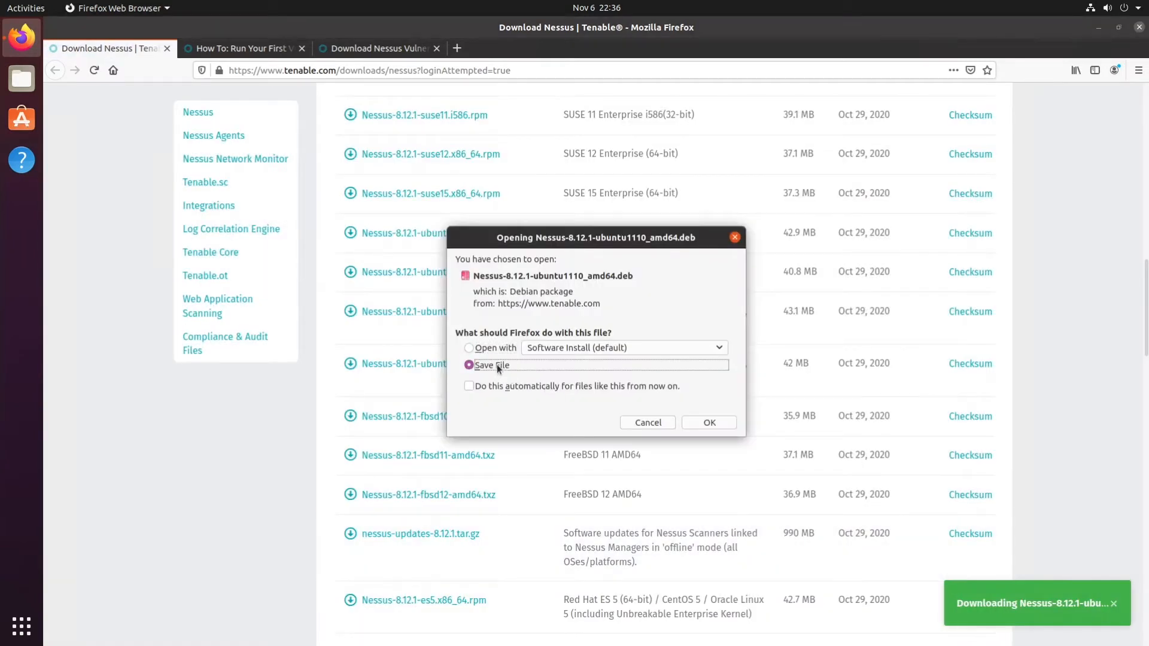
pyautogui.click(709, 423)
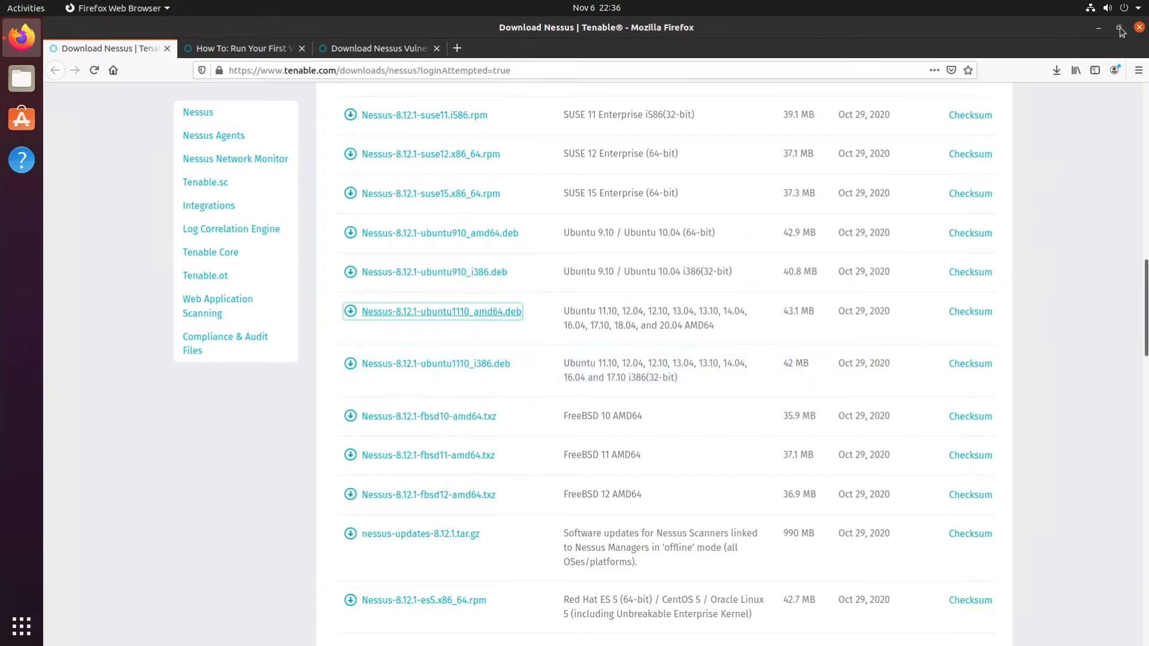
# Close the browser with all its open pages and open a Terminal window on the desktop.
pyautogui.click(1140, 28)
pyautogui.press('Return')
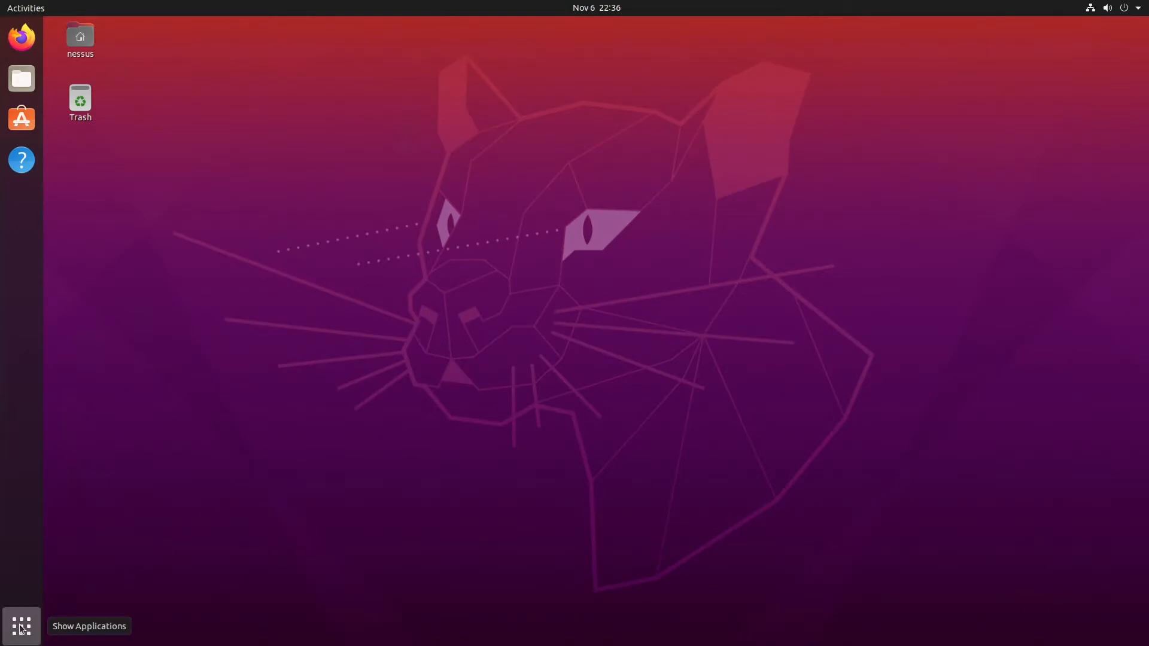
pyautogui.hotkey('ctrl', 'alt', 't')
pyautogui.moveTo(386, 53); pyautogui.dragTo(453, 125)
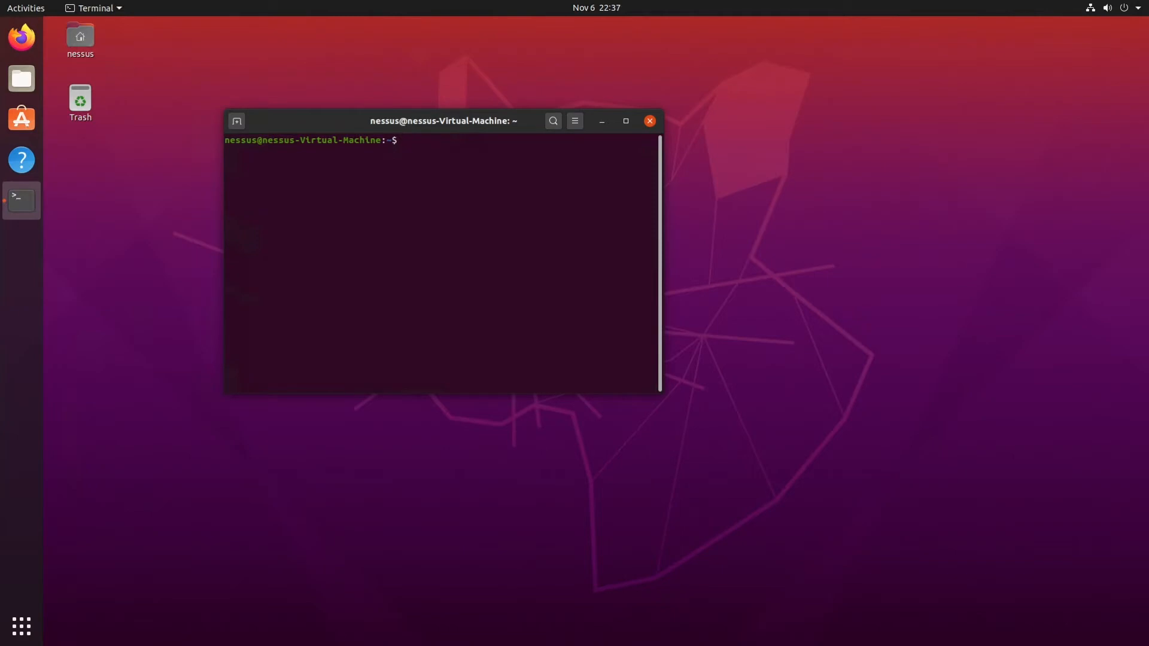
# Change from the home directory to the Downloads directory and list the files in it.
pyautogui.write('ls')
pyautogui.press('Return')
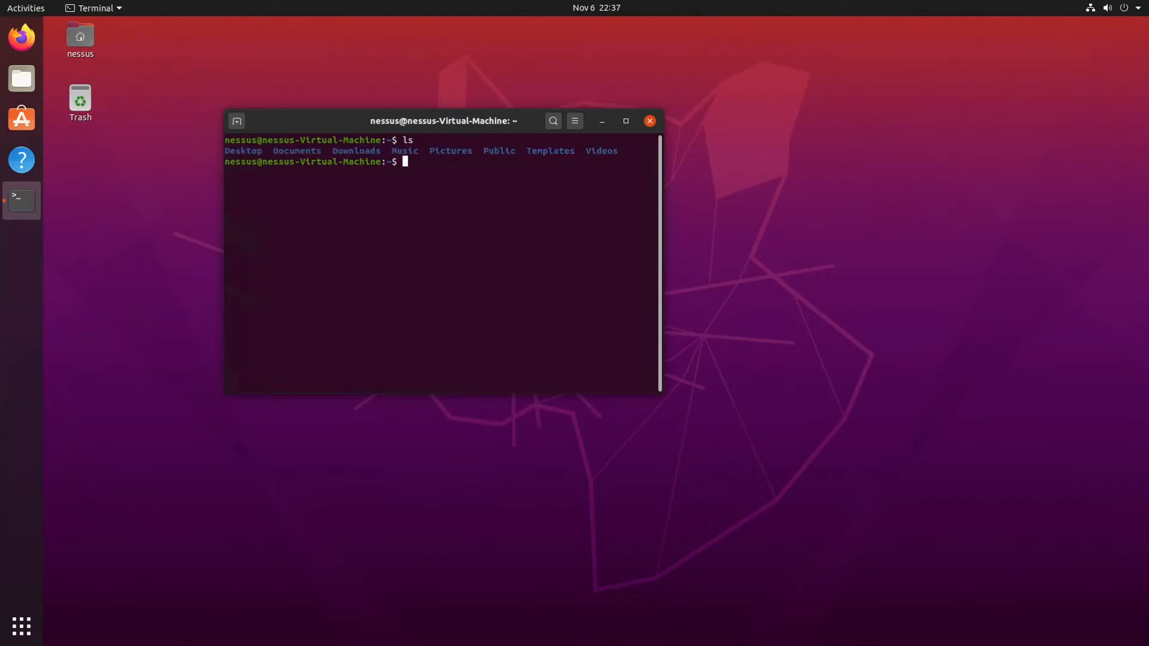
pyautogui.write('cd Do')
pyautogui.press('Tab')
pyautogui.press('Return')
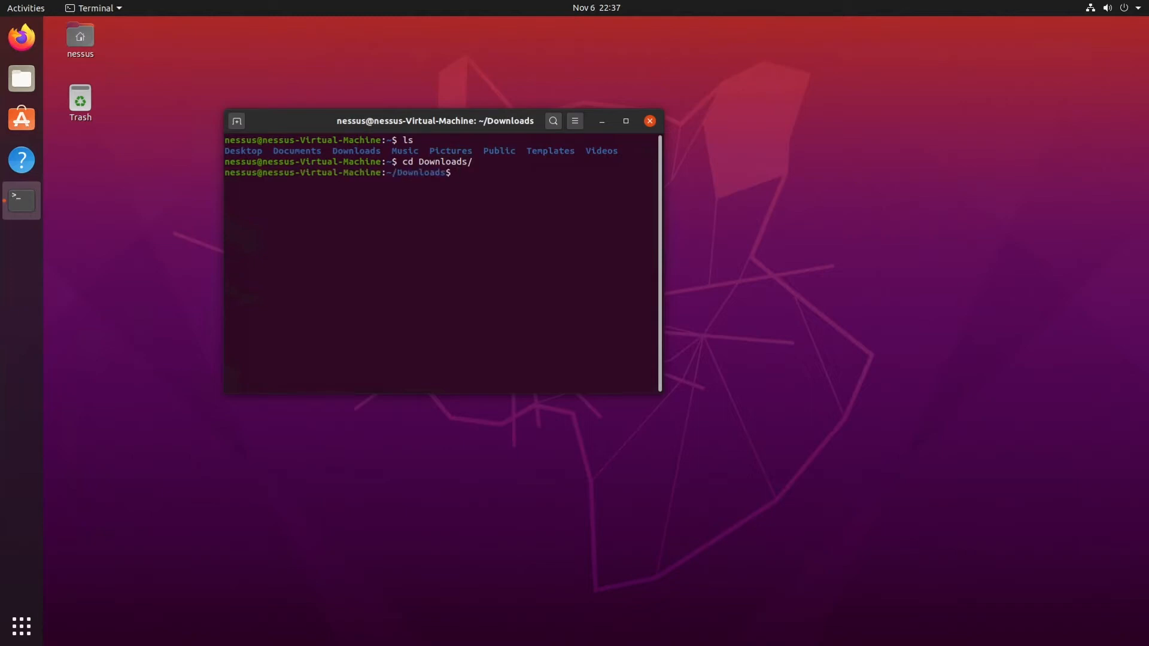
pyautogui.write('ls')
pyautogui.press('Return')
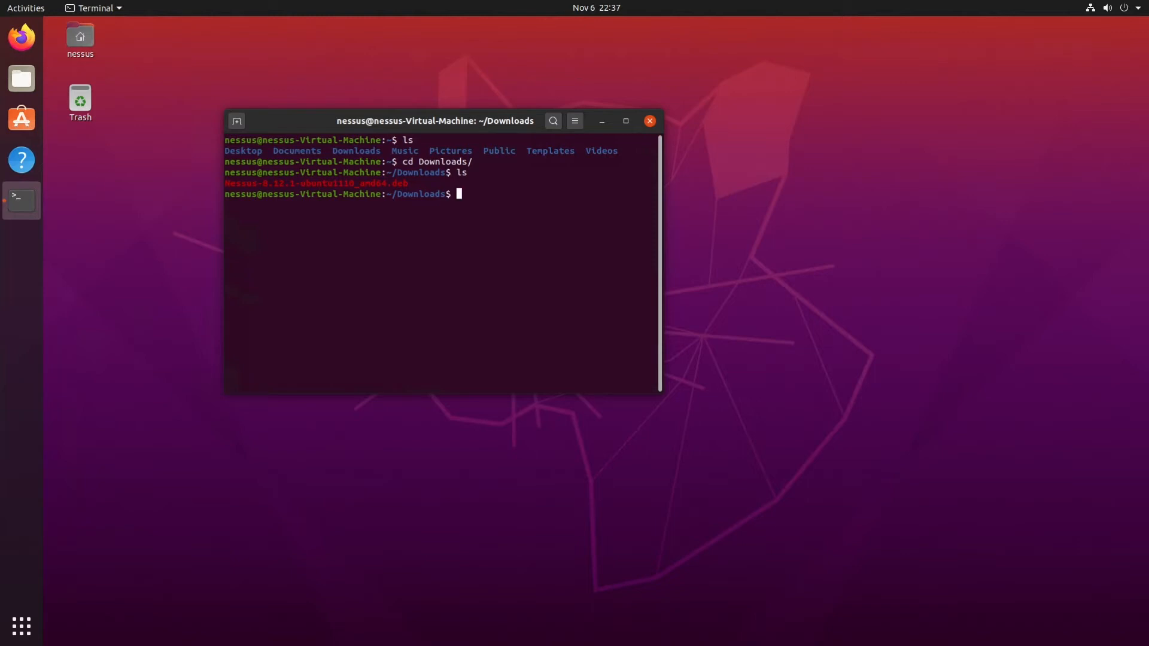
# Try to install the Nessus package with dpkg -i Nessus-8.12.1-ubuntu1110_amd64.deb, without sudo.
pyautogui.write('dpkg -i Ne')
pyautogui.press('Tab')
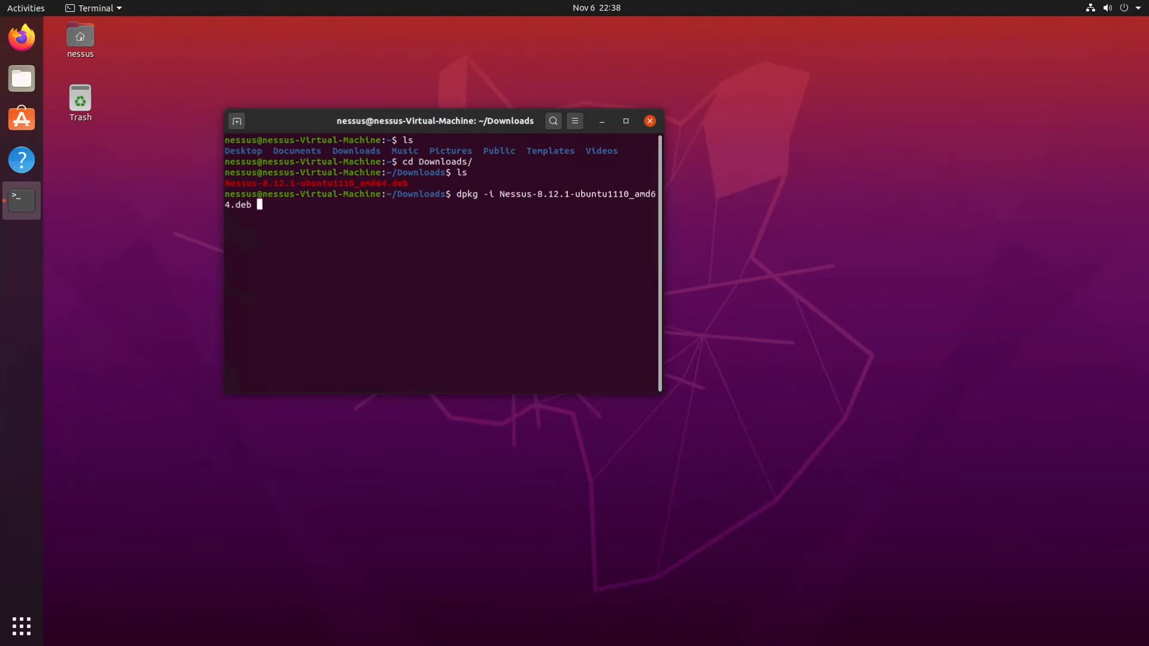
pyautogui.press('Return')
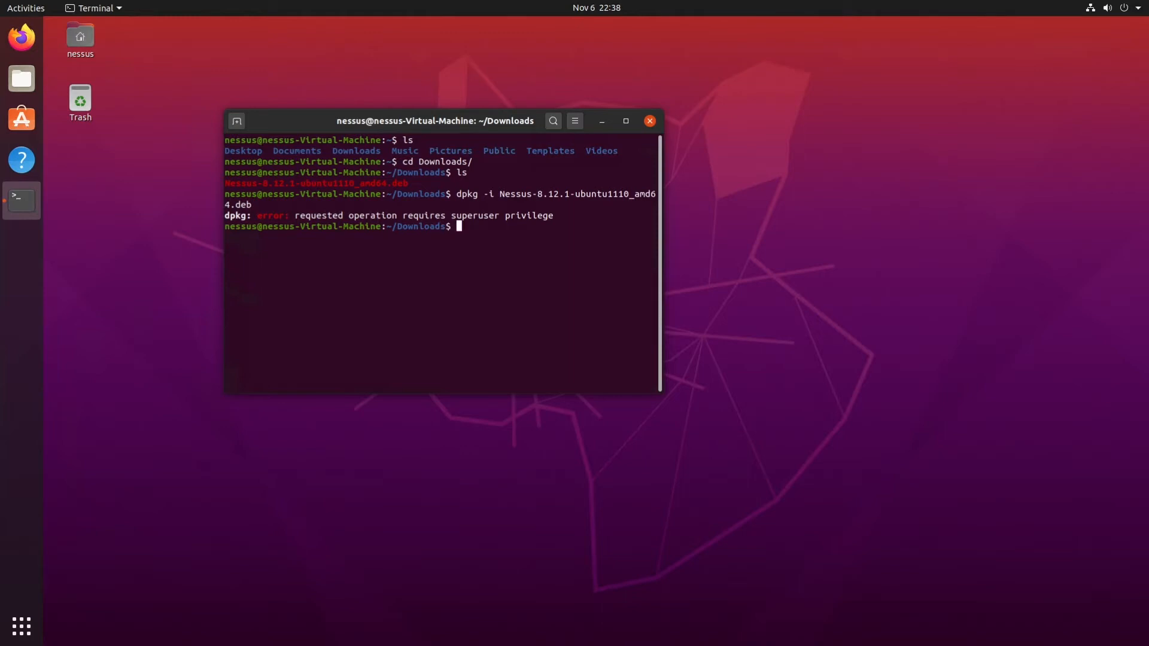
# Install the package with sudo dpkg -i Nessus-8.12.1-ubuntu1110_amd64.deb, entering the sudo password.
pyautogui.press('Up')
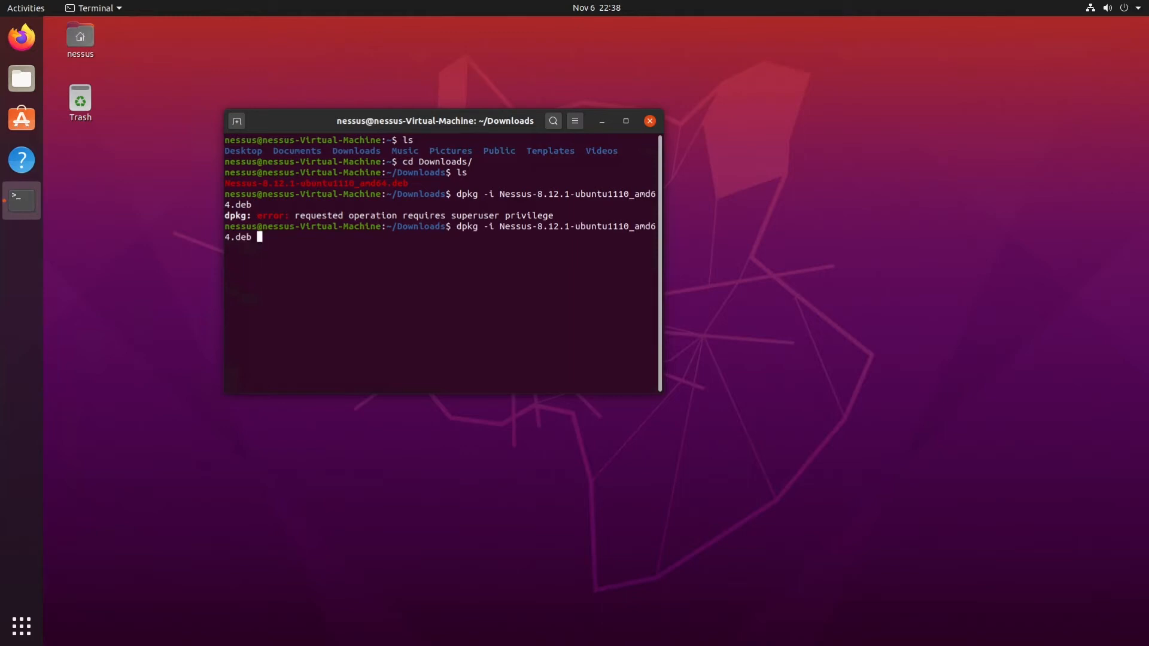
pyautogui.press('Left')
pyautogui.press('Left')
pyautogui.press('Left')
pyautogui.press('Left')
pyautogui.press('Left')
pyautogui.press('Left')
pyautogui.press('Left')
pyautogui.press('Left')
pyautogui.press('Left')
pyautogui.press('Left')
pyautogui.press('Left')
pyautogui.press('Left')
pyautogui.press('Left')
pyautogui.press('Left')
pyautogui.press('Left')
pyautogui.press('Left')
pyautogui.press('Left')
pyautogui.press('Left')
pyautogui.press('Left')
pyautogui.press('Left')
pyautogui.press('Left')
pyautogui.press('Left')
pyautogui.press('Left')
pyautogui.press('Left')
pyautogui.press('Left')
pyautogui.press('Left')
pyautogui.press('Left')
pyautogui.press('Left')
pyautogui.press('Left')
pyautogui.press('Left')
pyautogui.press('Left')
pyautogui.press('Left')
pyautogui.press('Left')
pyautogui.press('Left')
pyautogui.press('Left')
pyautogui.press('Left')
pyautogui.press('Left')
pyautogui.press('Left')
pyautogui.press('Left')
pyautogui.write('sudo')
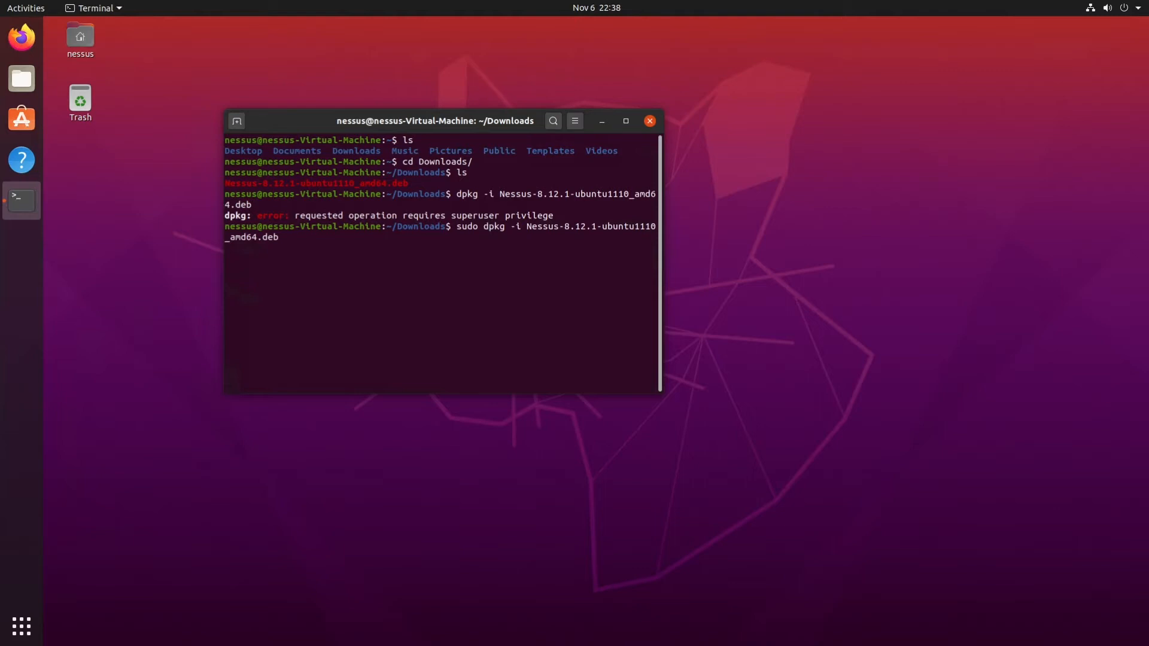
pyautogui.press('Return')
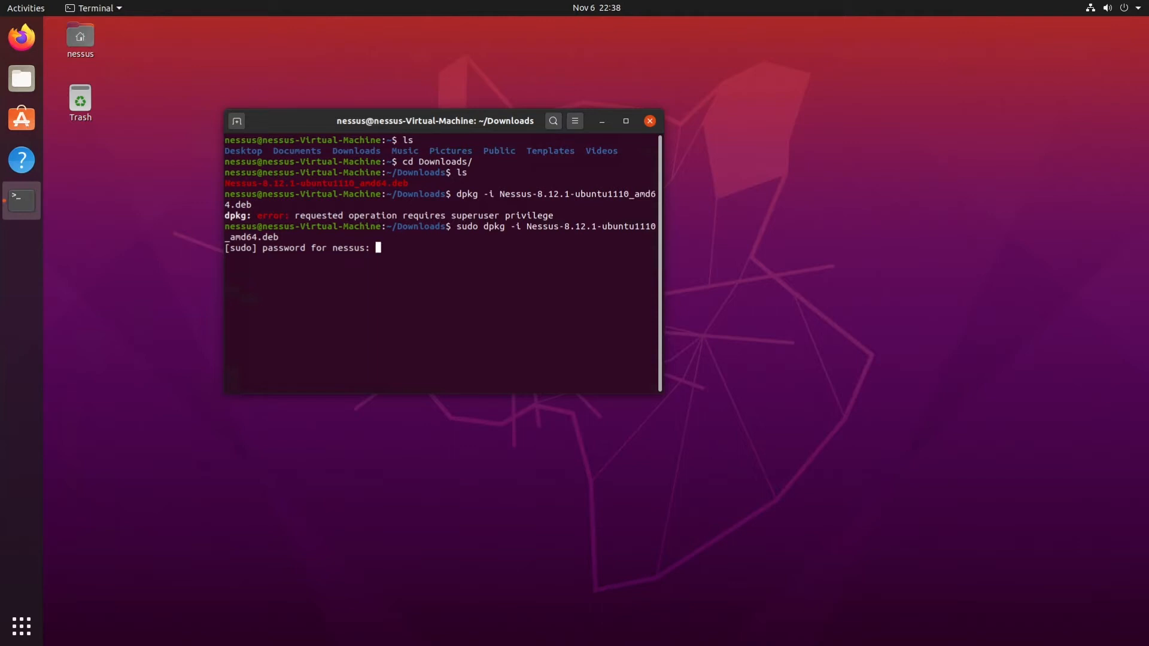
pyautogui.press('Return')
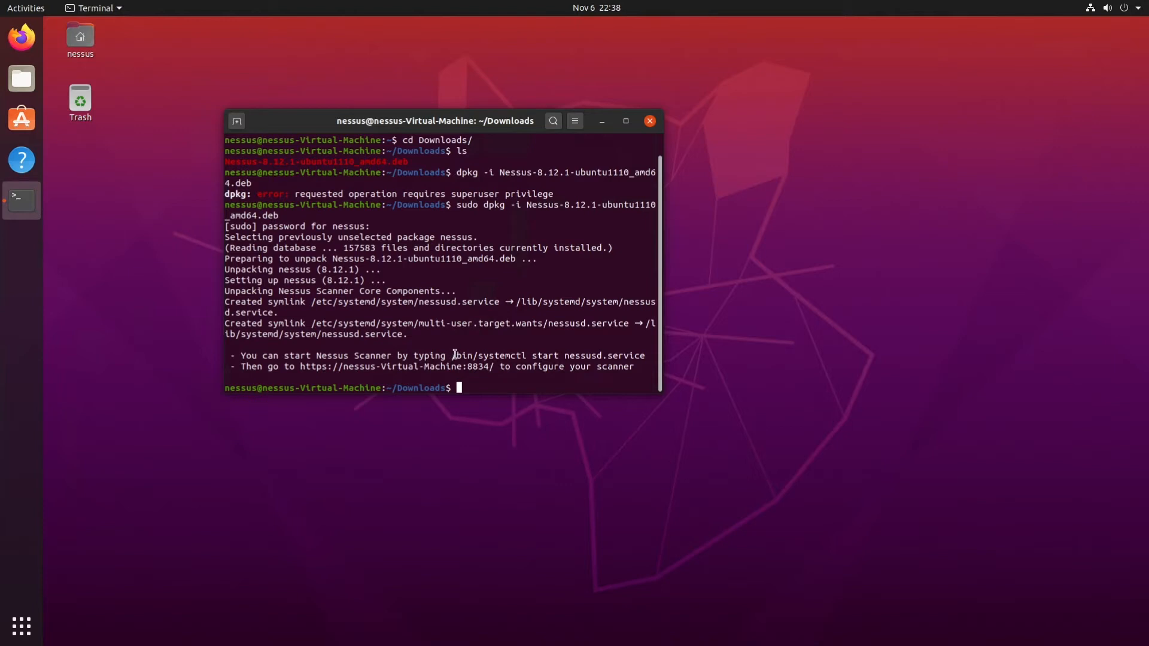
# Start the Nessus scanner by running /bin/systemctl start nessusd.service and authenticate with the account password.
pyautogui.moveTo(453, 356); pyautogui.dragTo(642, 357)
pyautogui.rightClick(642, 357)
pyautogui.click(655, 365)
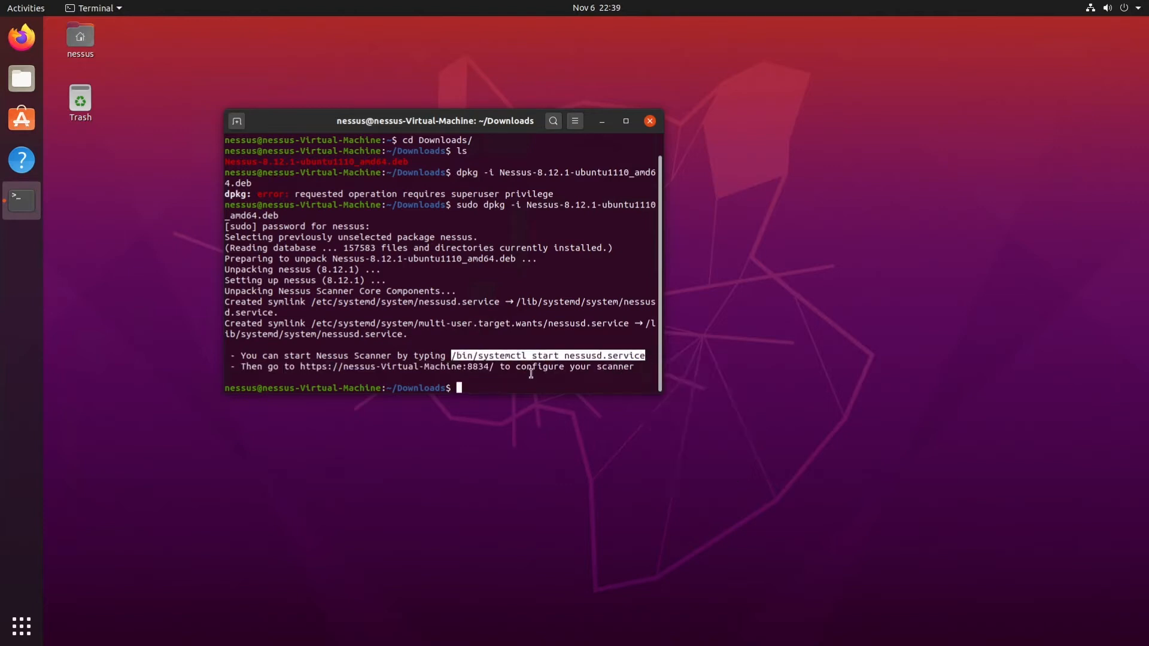
pyautogui.click(502, 388)
pyautogui.rightClick(501, 391)
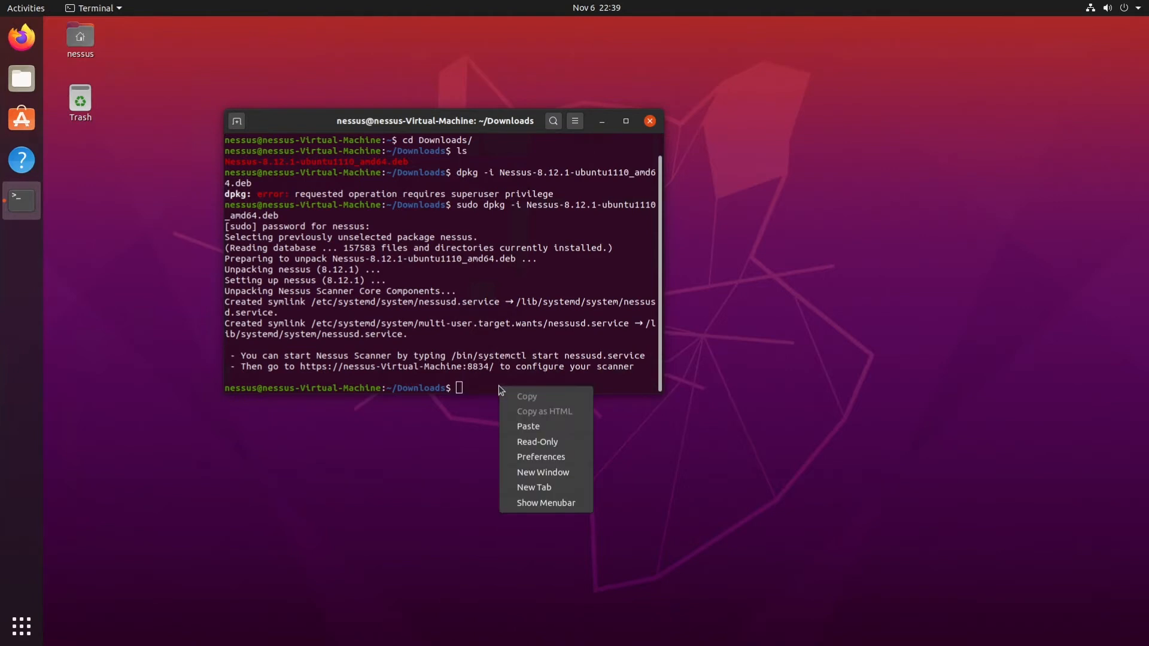
pyautogui.click(524, 427)
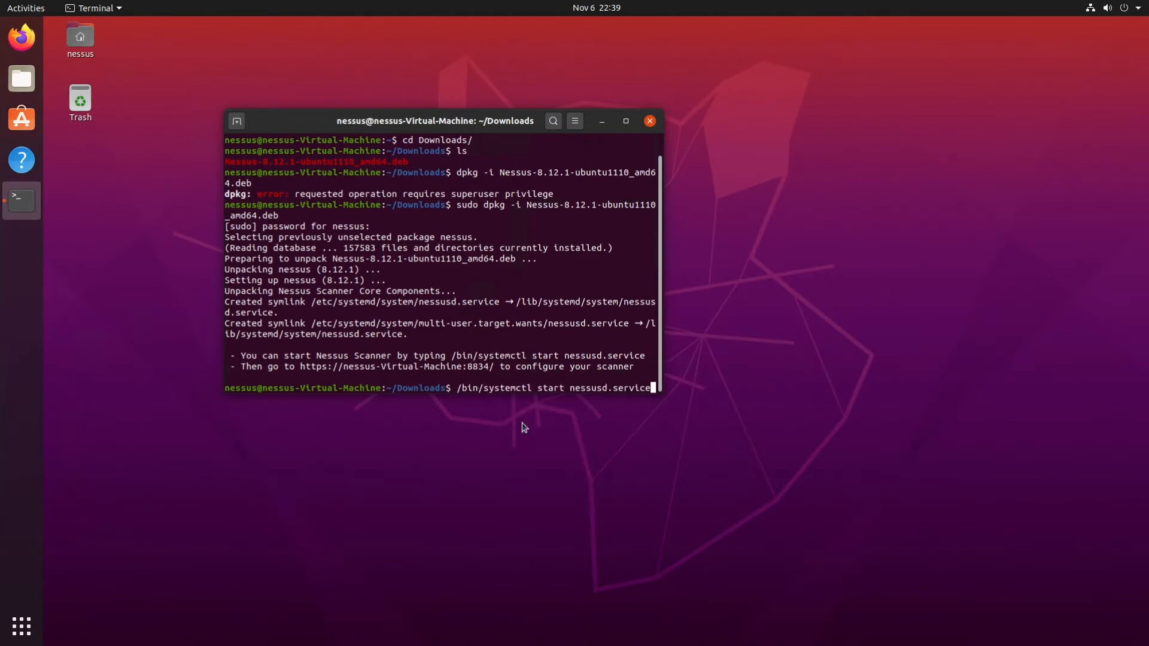
pyautogui.press('Return')
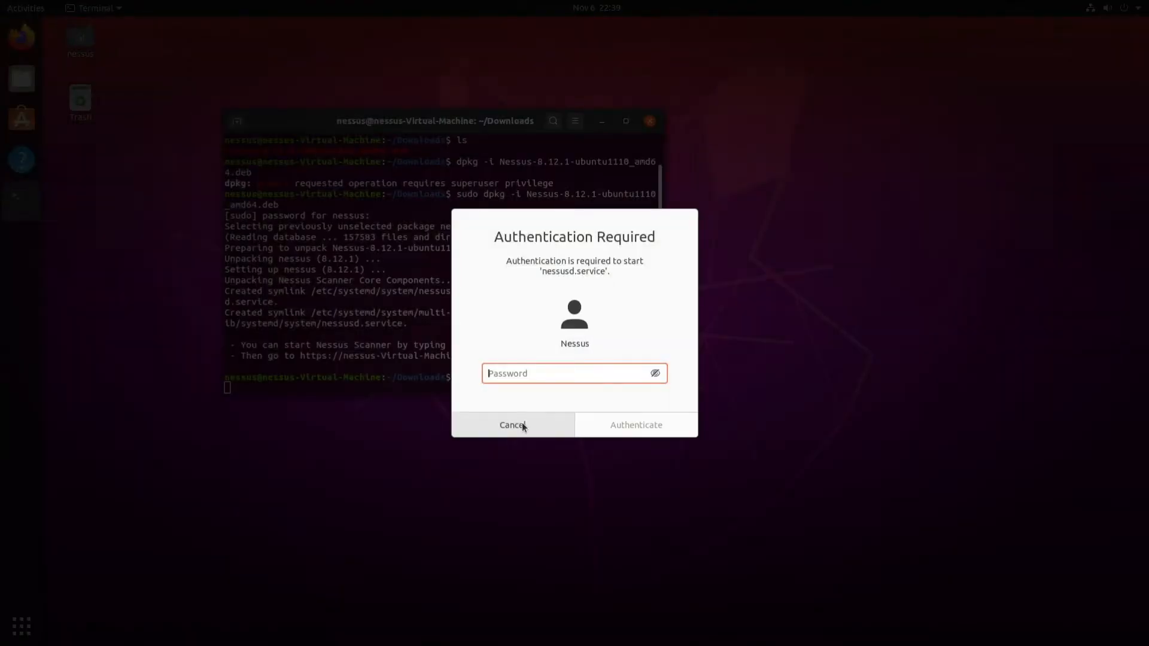
pyautogui.write('********')
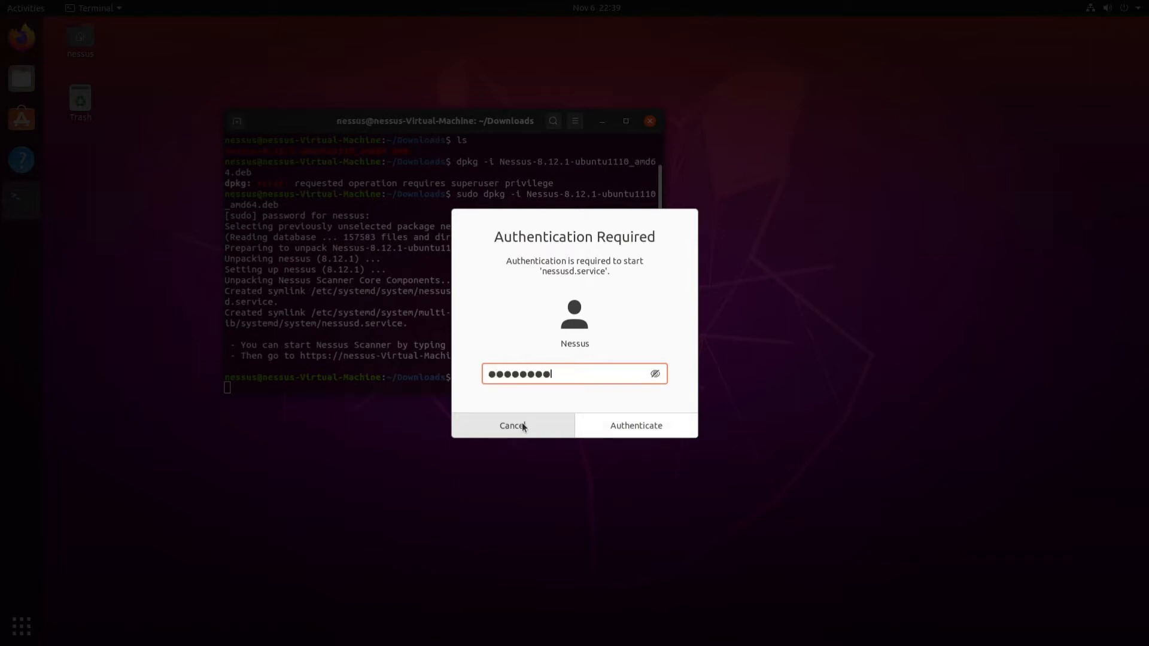
pyautogui.click(624, 426)
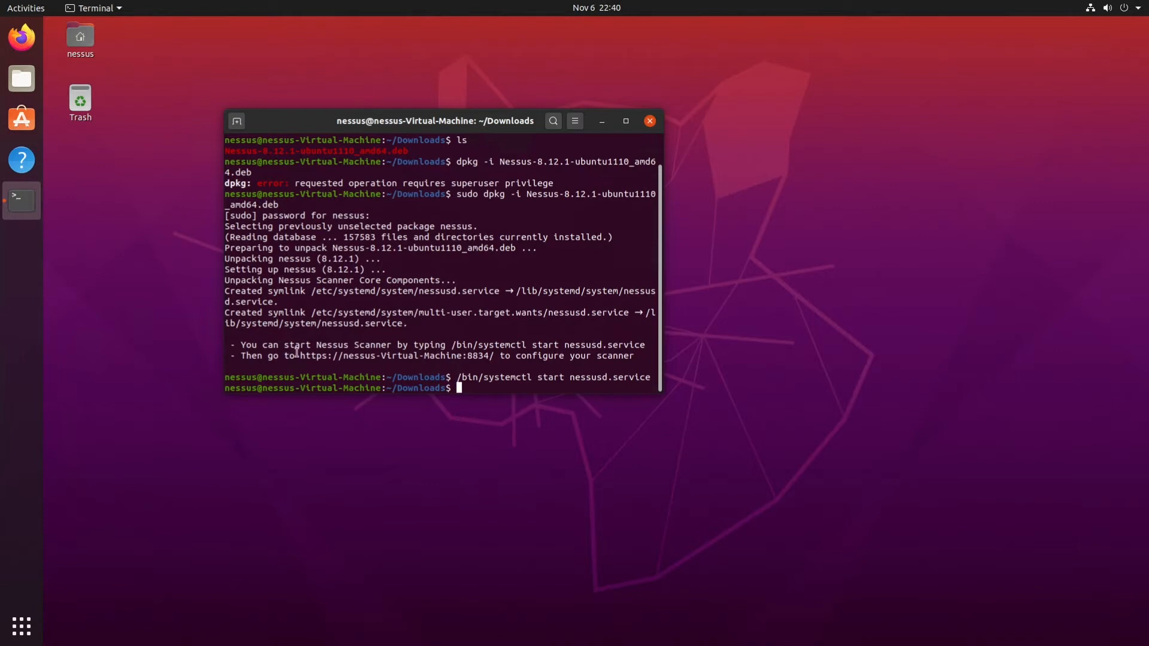
pyautogui.moveTo(308, 359); pyautogui.dragTo(495, 359)
pyautogui.rightClick(495, 359)
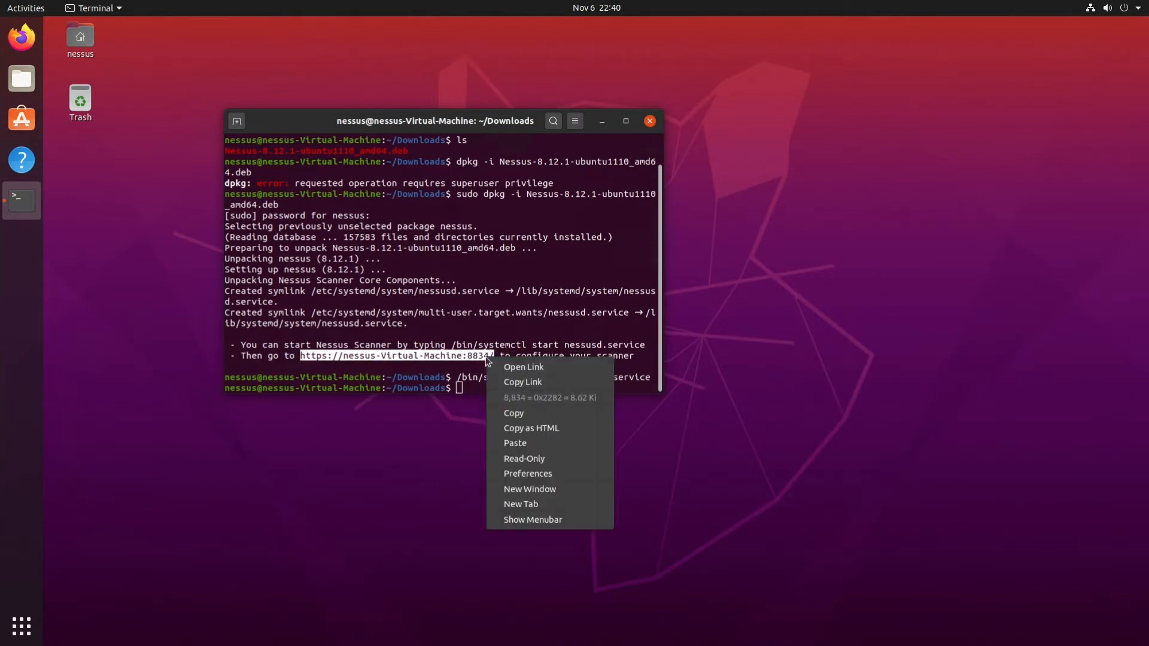
pyautogui.click(520, 413)
pyautogui.click(23, 38)
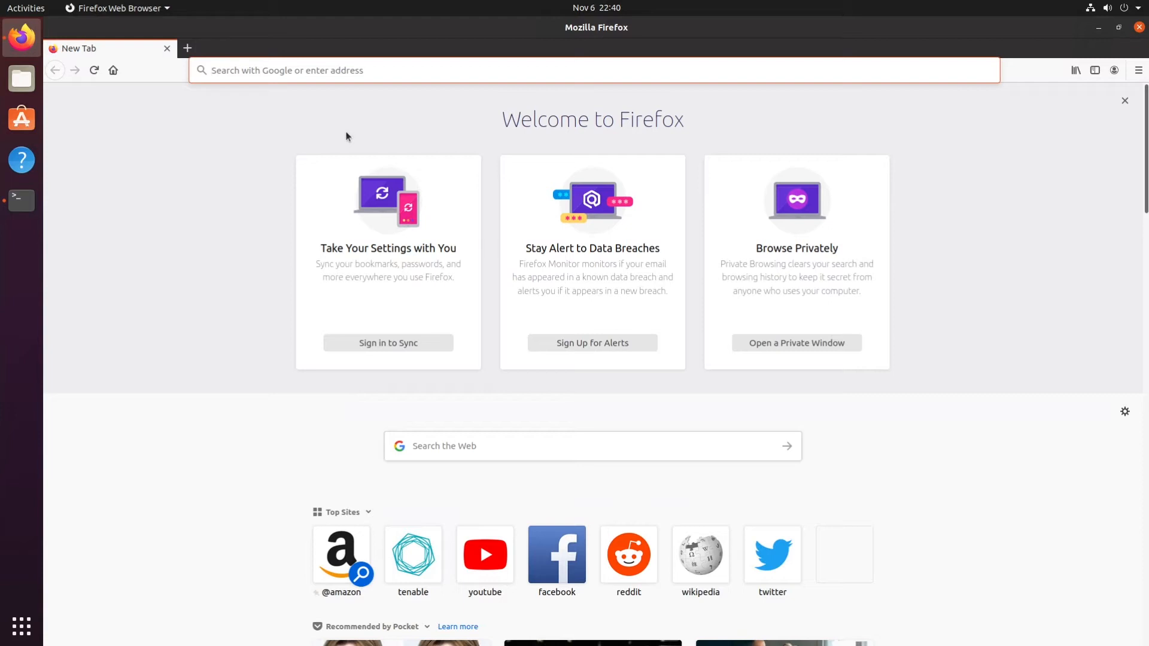
pyautogui.rightClick(347, 72)
pyautogui.click(387, 138)
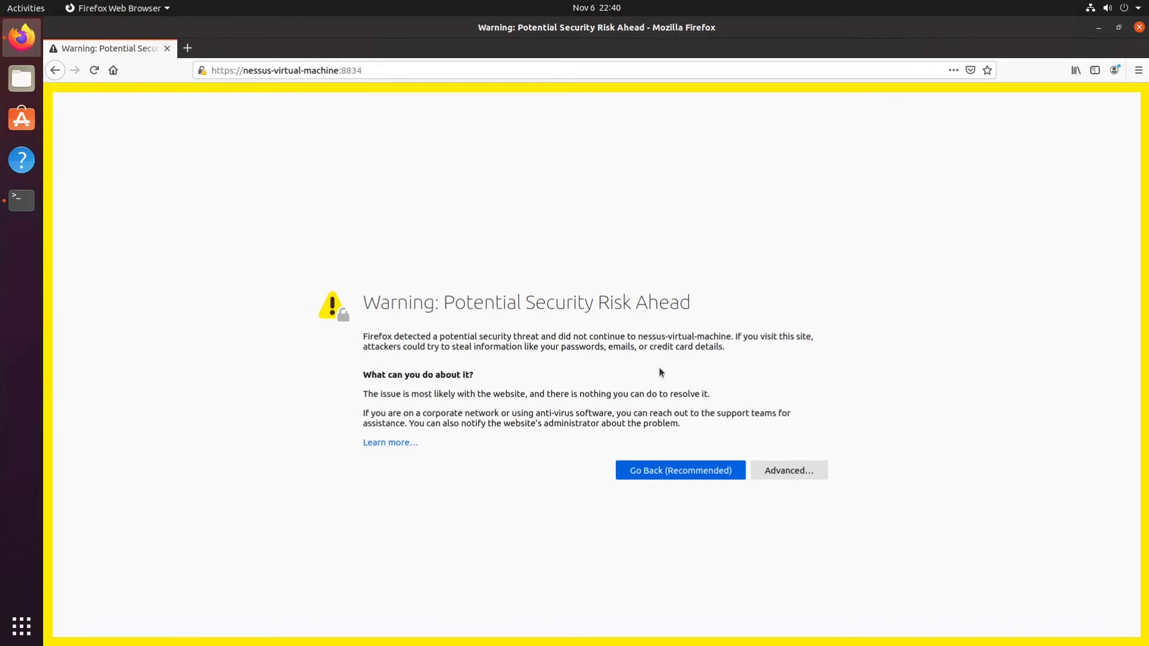
# Accept the certificate security risk and continue to the Nessus setup page.
pyautogui.click(792, 475)
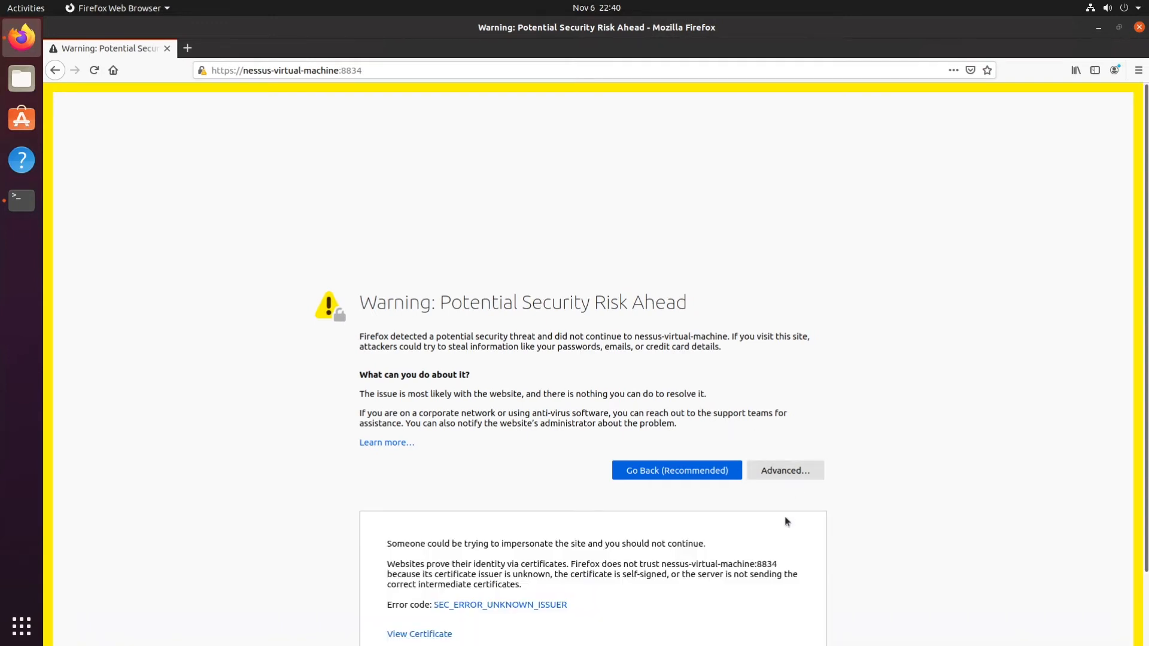
pyautogui.scroll(-2, 778, 516)
pyautogui.click(728, 593)
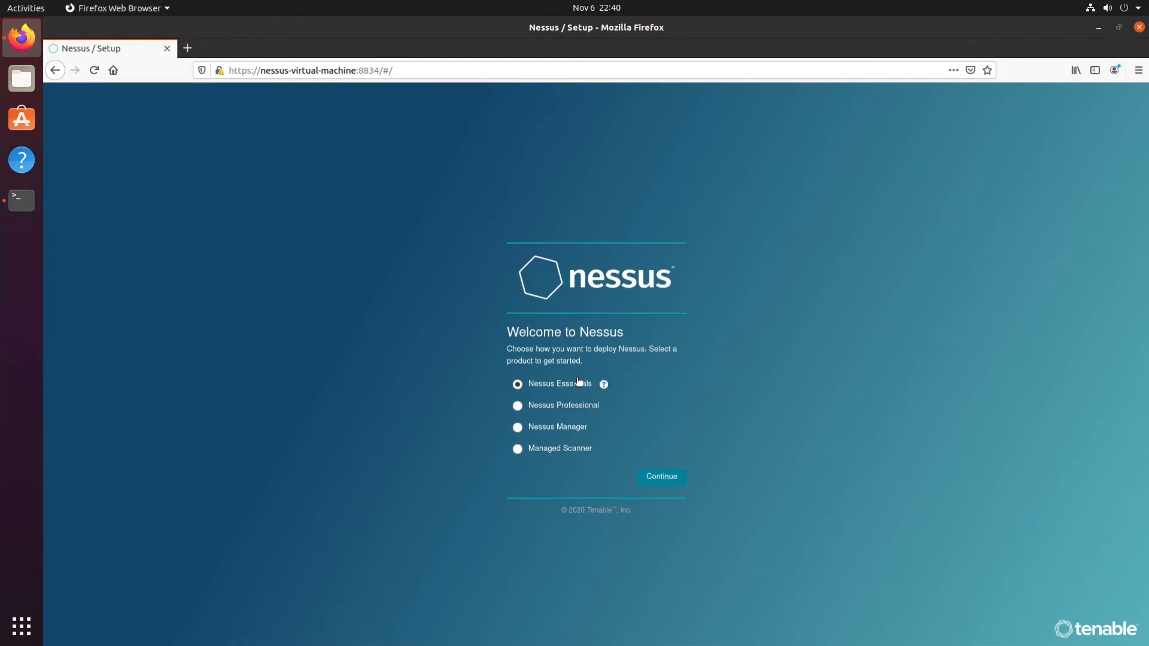
# Deploy Nessus Essentials, requesting an activation code with the registrant's name and e-mail, and register with the activation code.
pyautogui.click(654, 479)
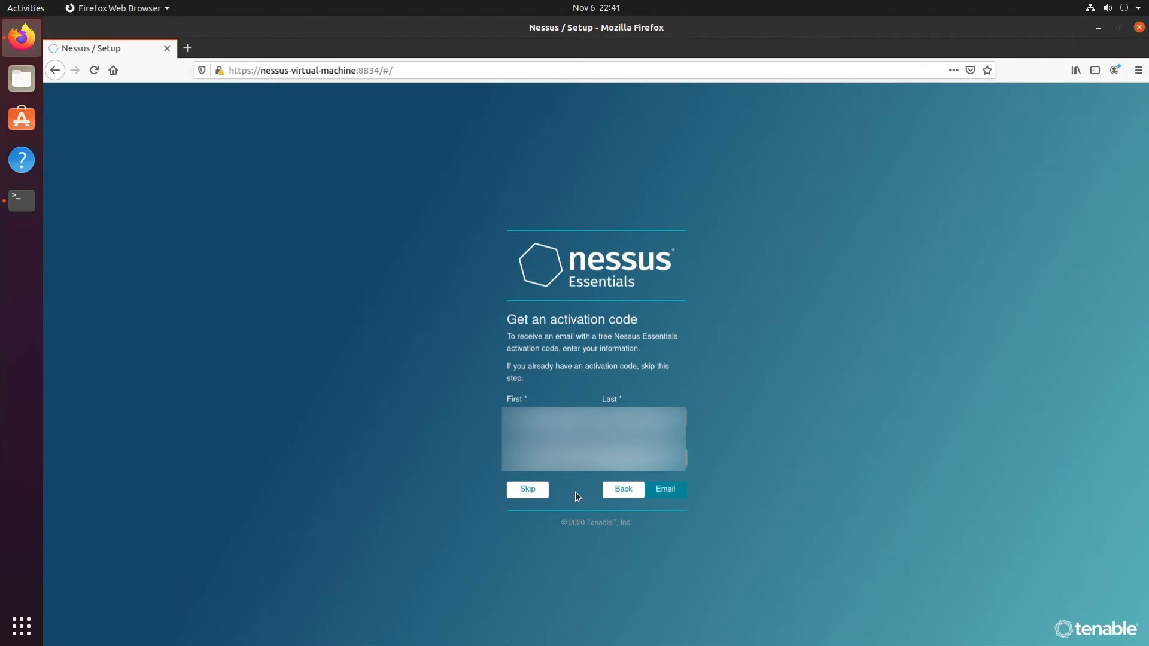
pyautogui.click(666, 490)
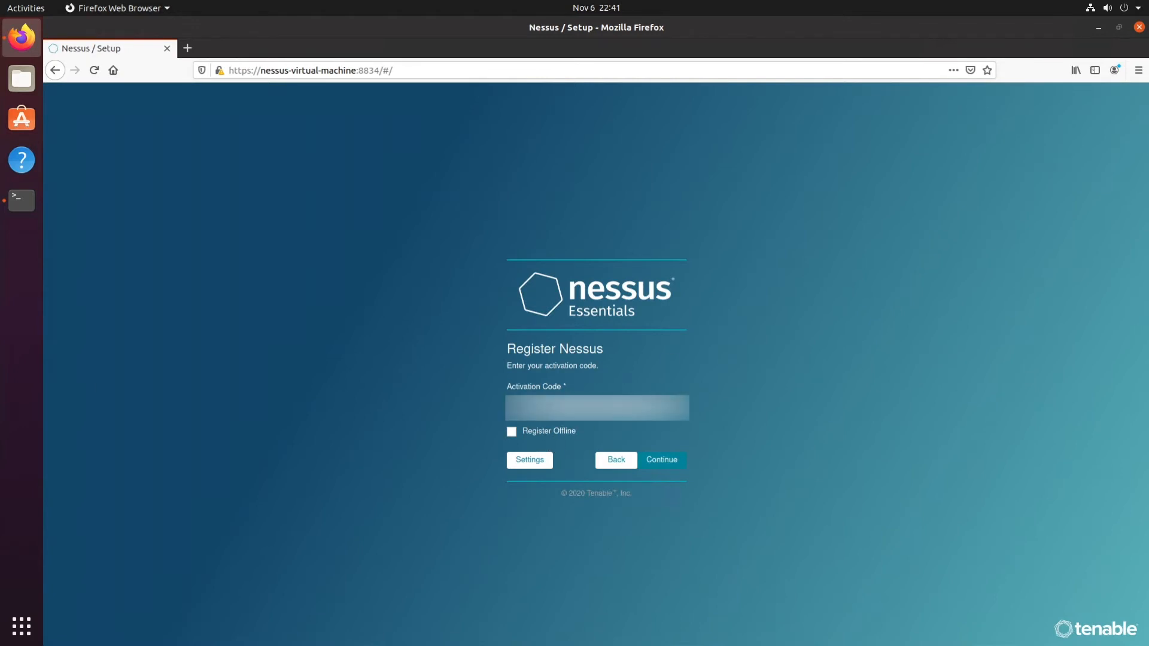
pyautogui.click(663, 462)
# Create the Nessus administrator account with username nessus and the account password, without saving the login in the browser.
pyautogui.click(562, 410)
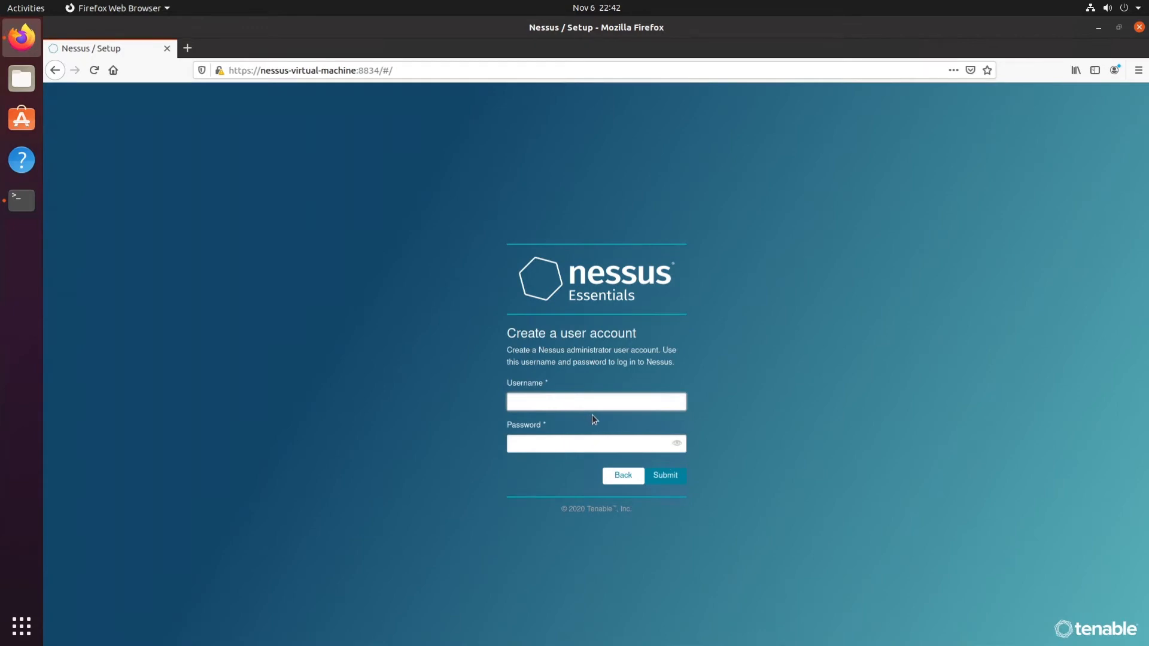
pyautogui.write('nessus')
pyautogui.press('Tab')
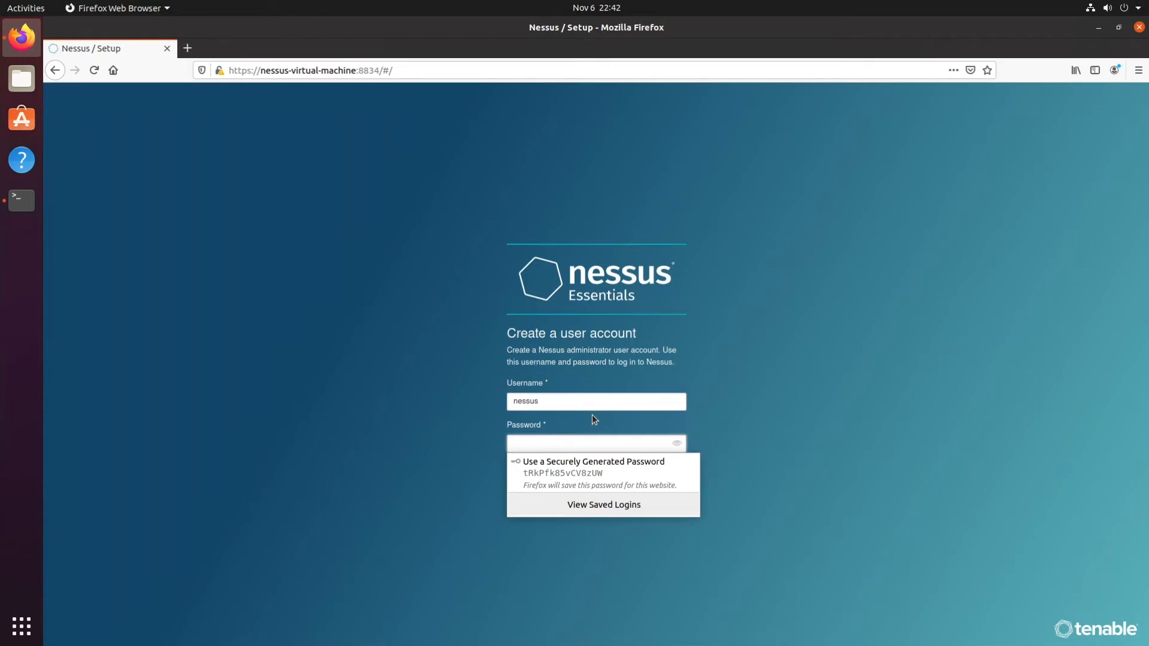
pyautogui.write('********')
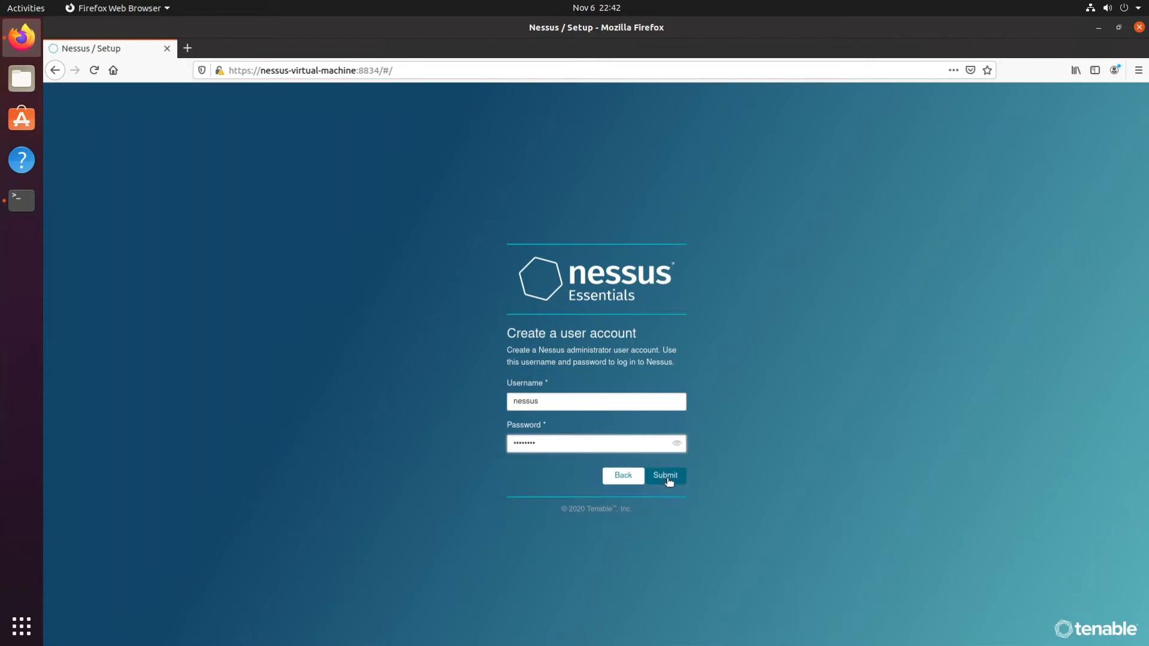
pyautogui.click(666, 476)
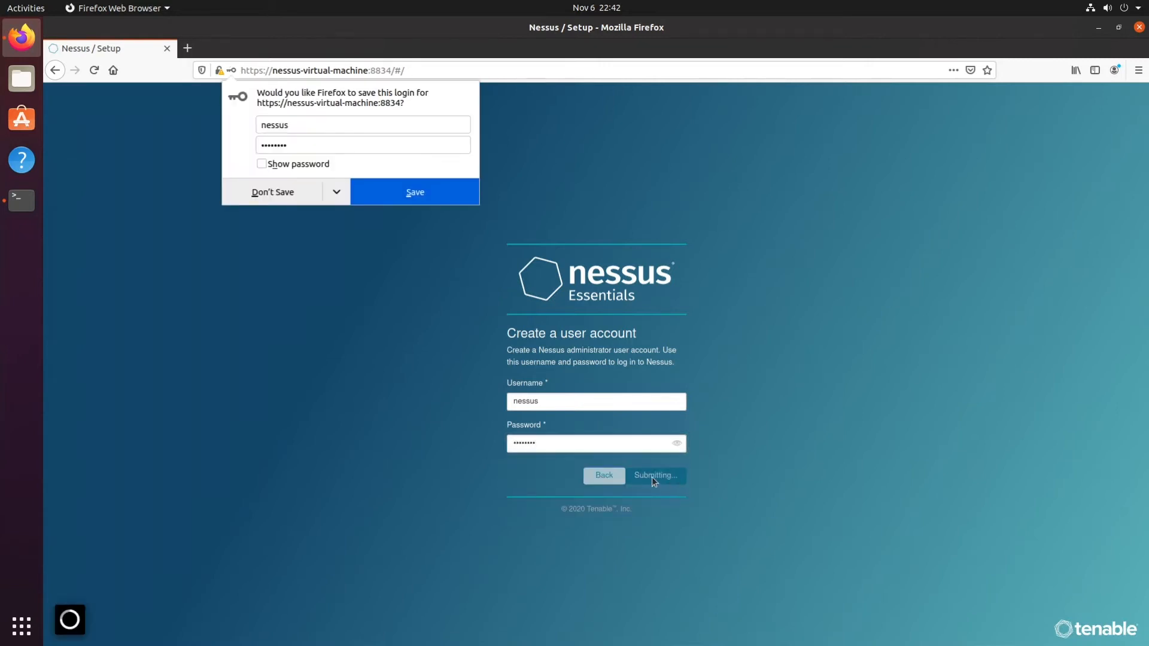
pyautogui.click(295, 204)
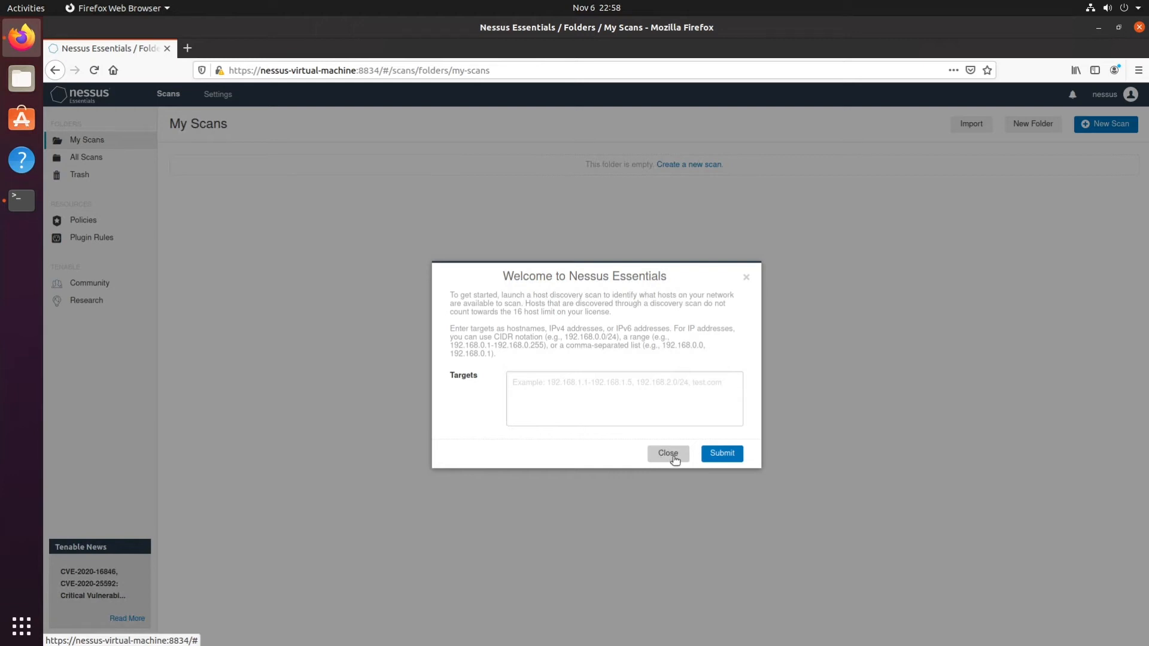
# Dismiss the welcome dialog and look over the All Scans folder and the Nessus settings overview before returning to My Scans.
pyautogui.click(672, 458)
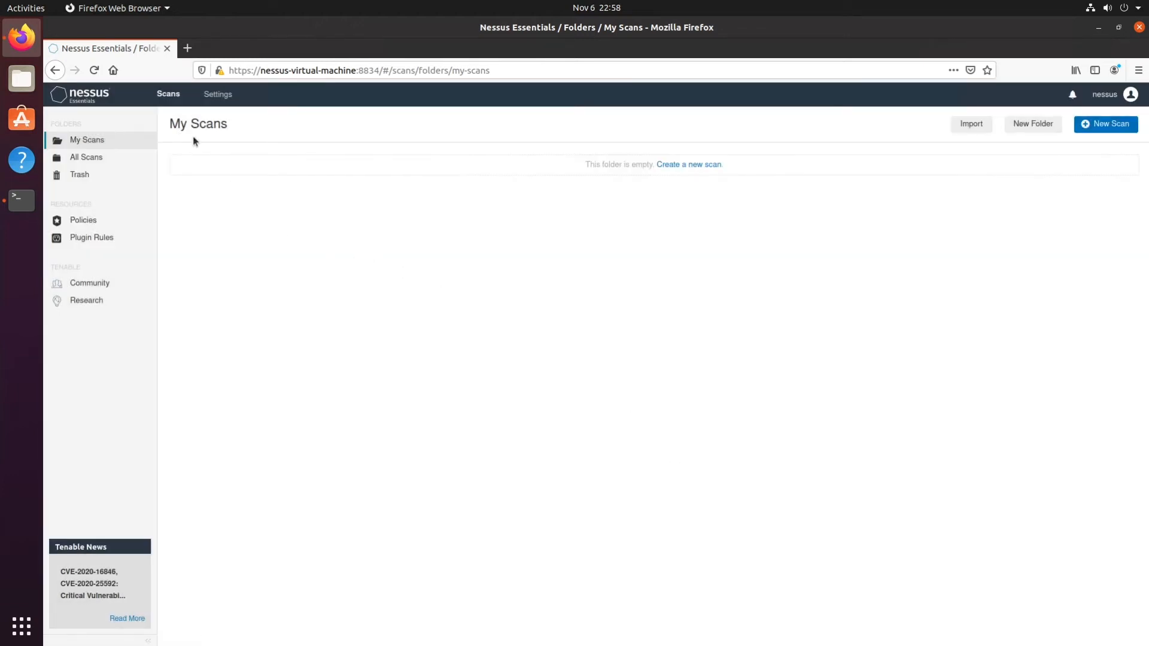
pyautogui.click(92, 159)
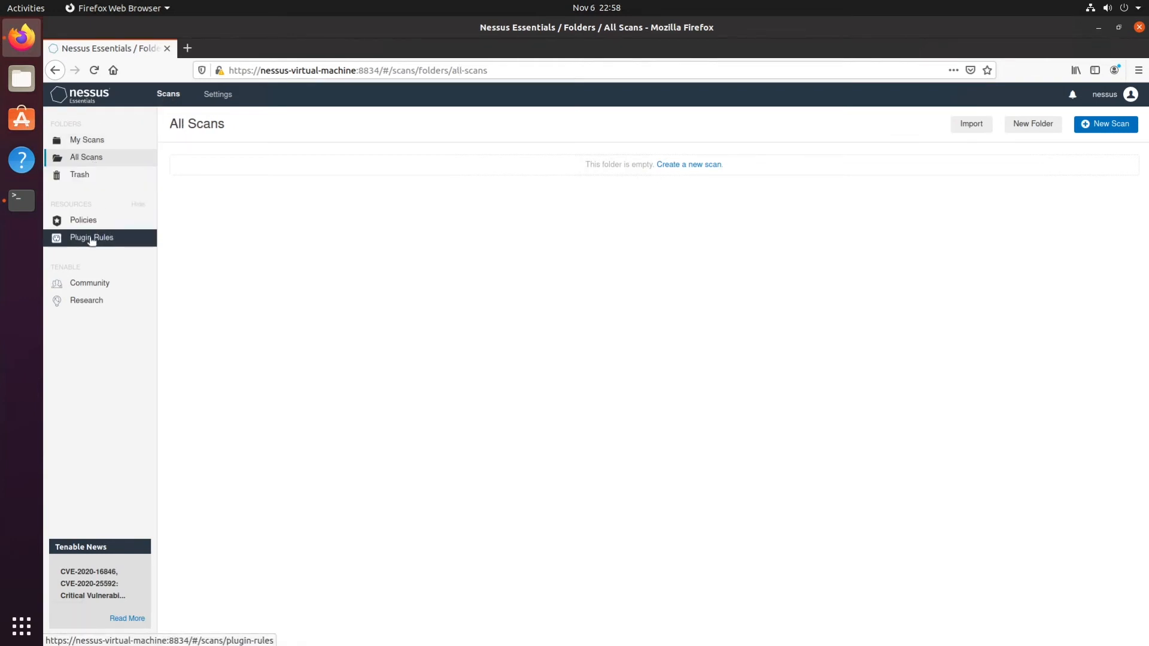
pyautogui.click(214, 96)
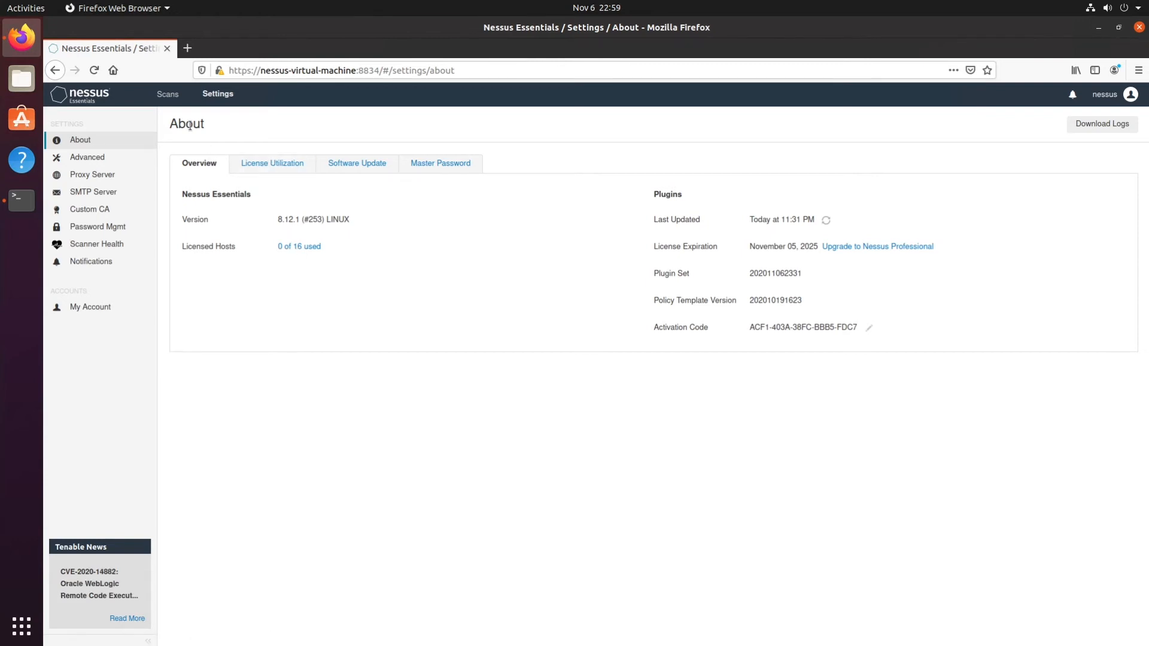
pyautogui.click(167, 94)
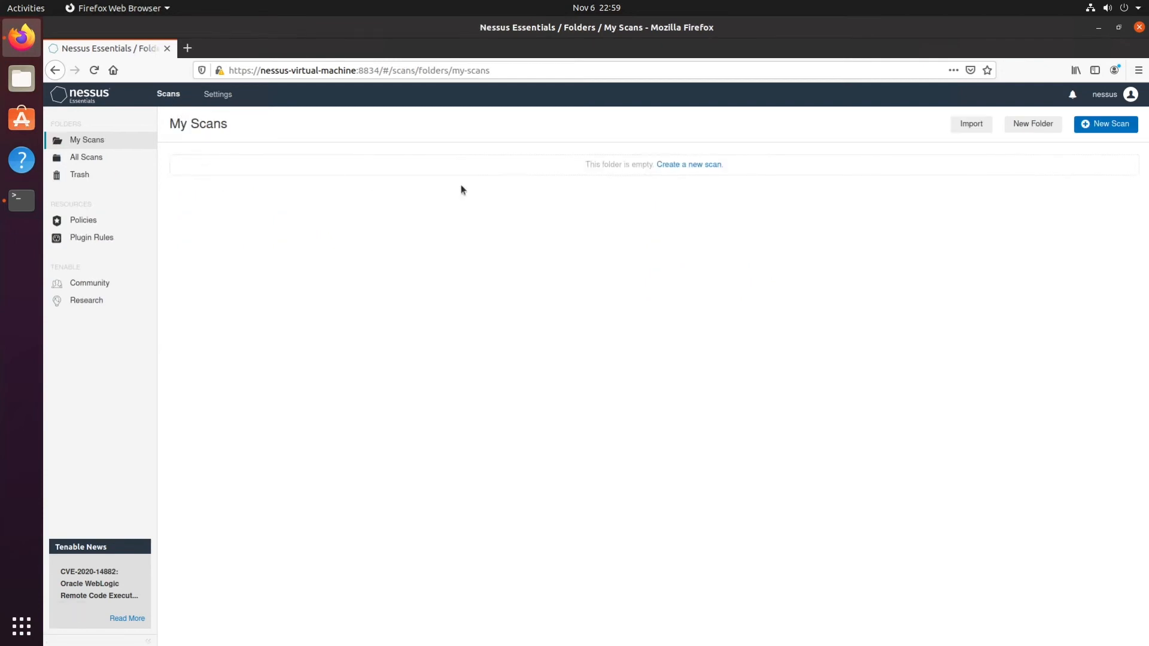
# Start a new scan from the Basic Network Scan template after reviewing the available scan templates.
pyautogui.click(689, 166)
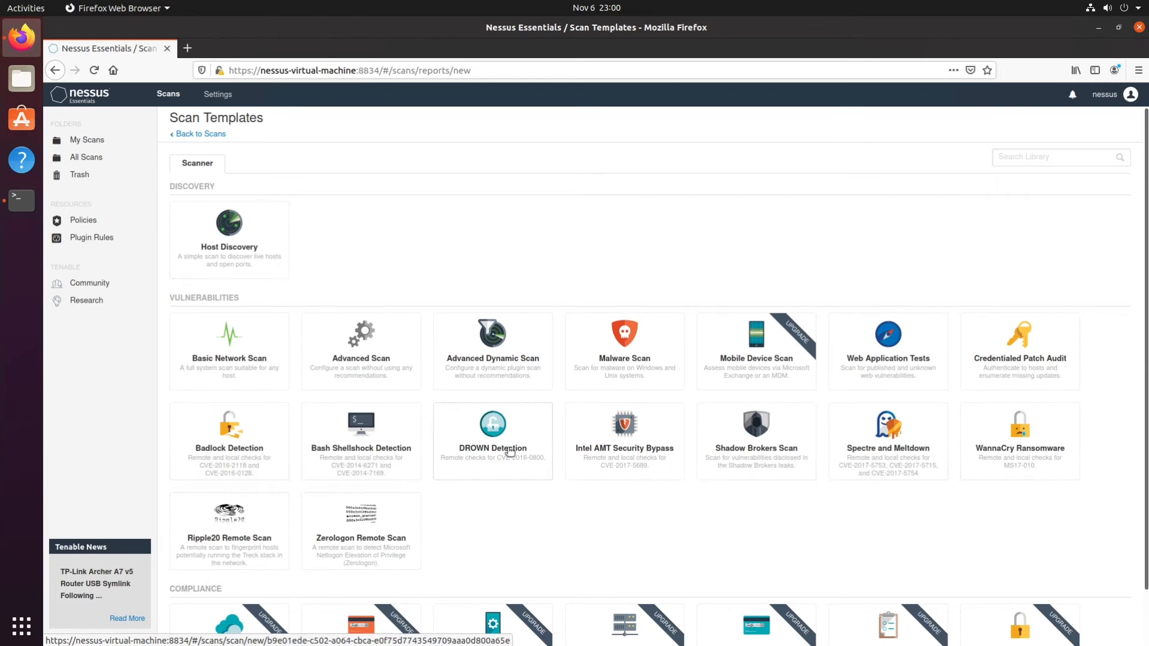
pyautogui.scroll(-2, 441, 446)
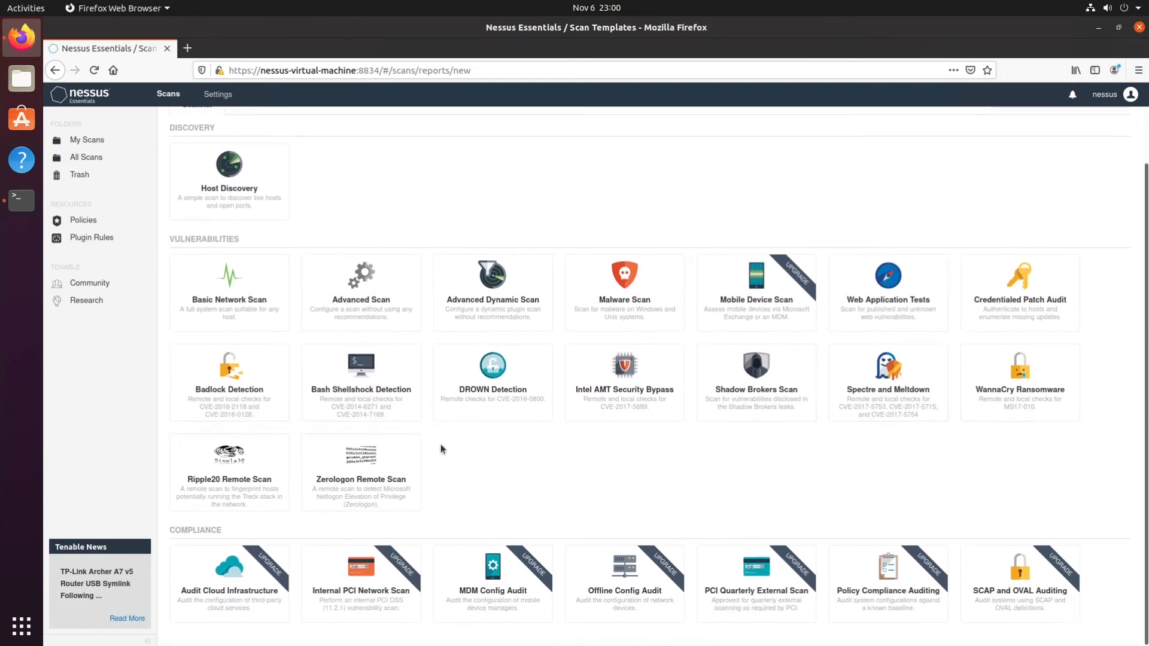
pyautogui.scroll(2, 441, 444)
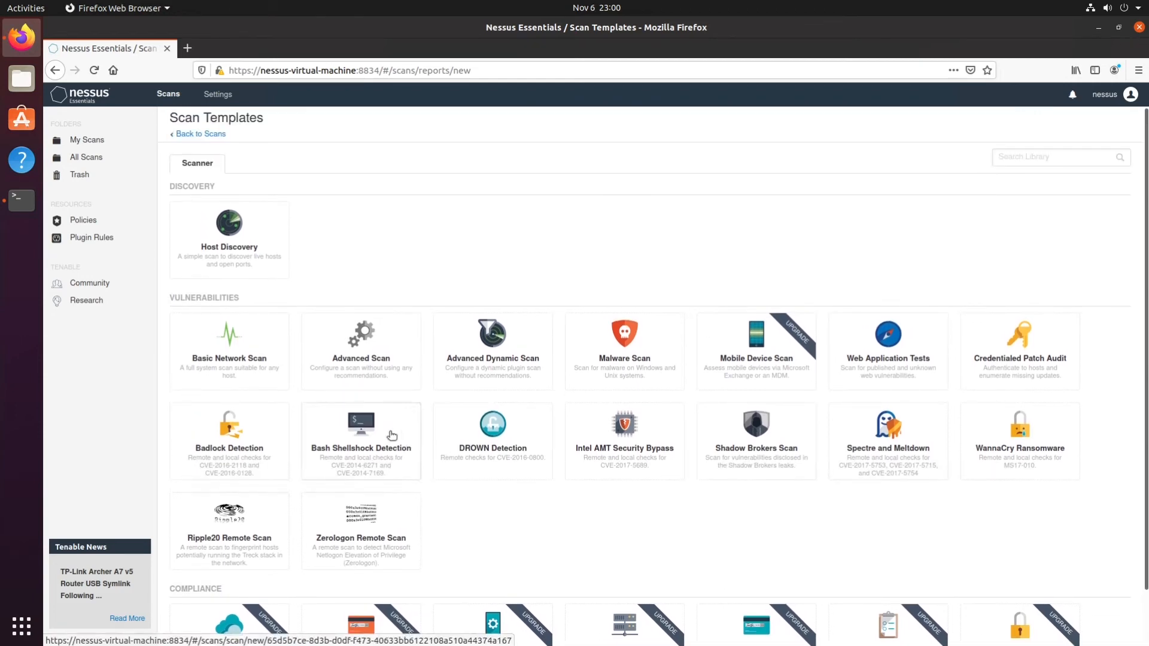
pyautogui.click(229, 366)
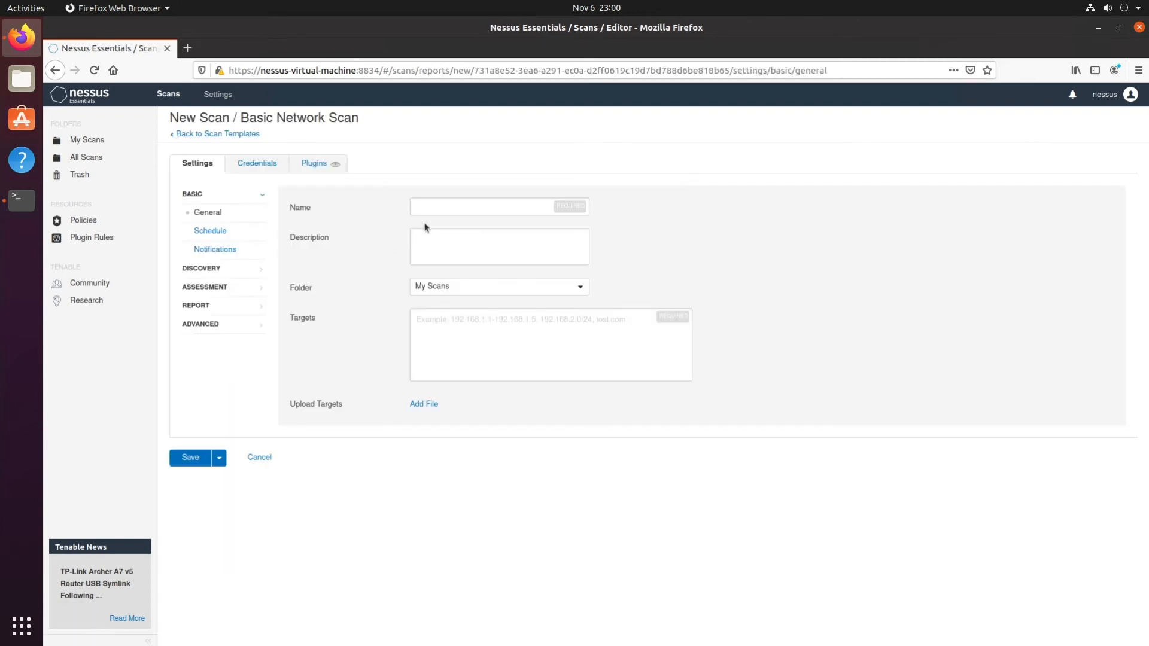
# Save the scan as Server in the My Scans folder with target 192.168.1.10 and launch it.
pyautogui.click(457, 211)
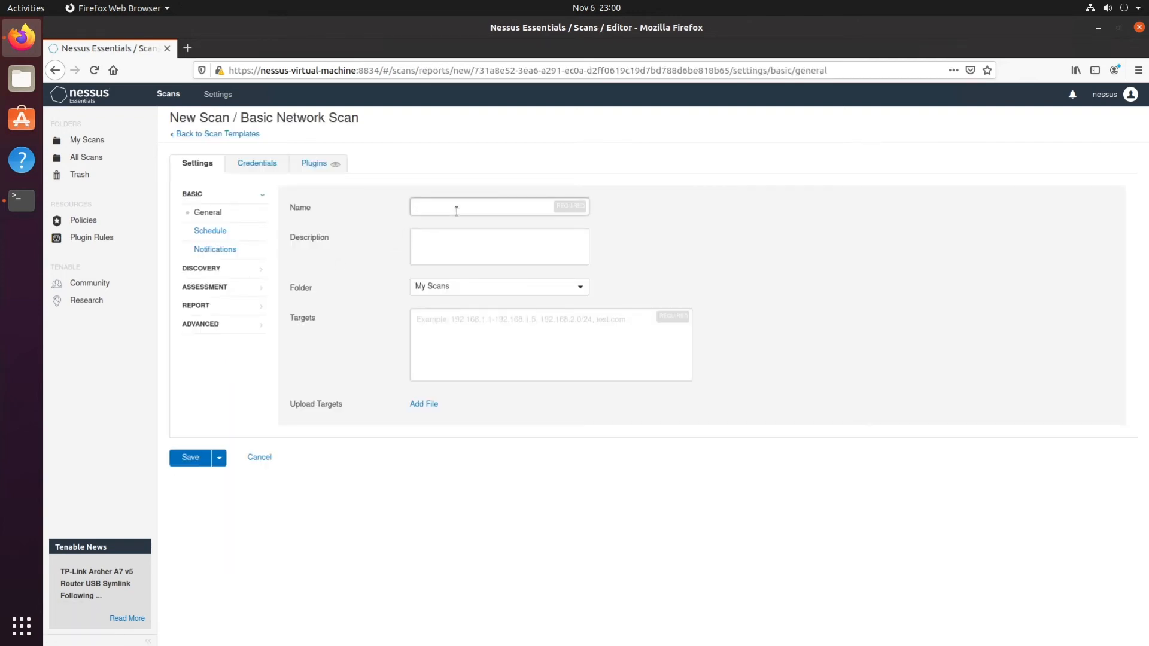
pyautogui.write('Server')
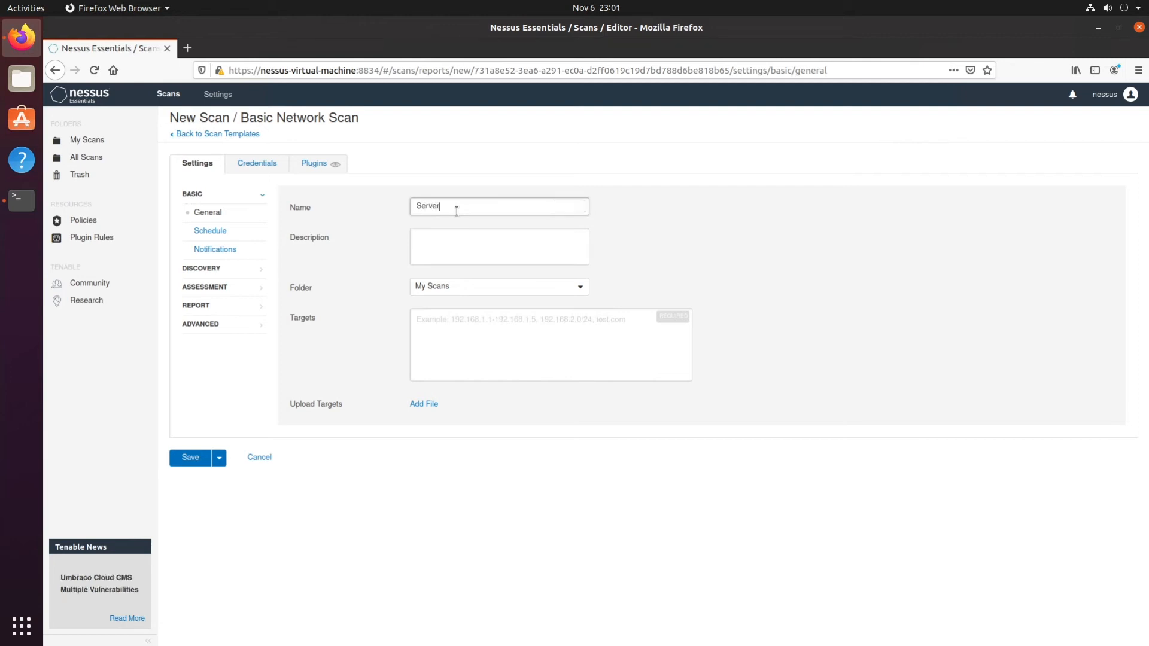
pyautogui.click(466, 288)
pyautogui.click(467, 288)
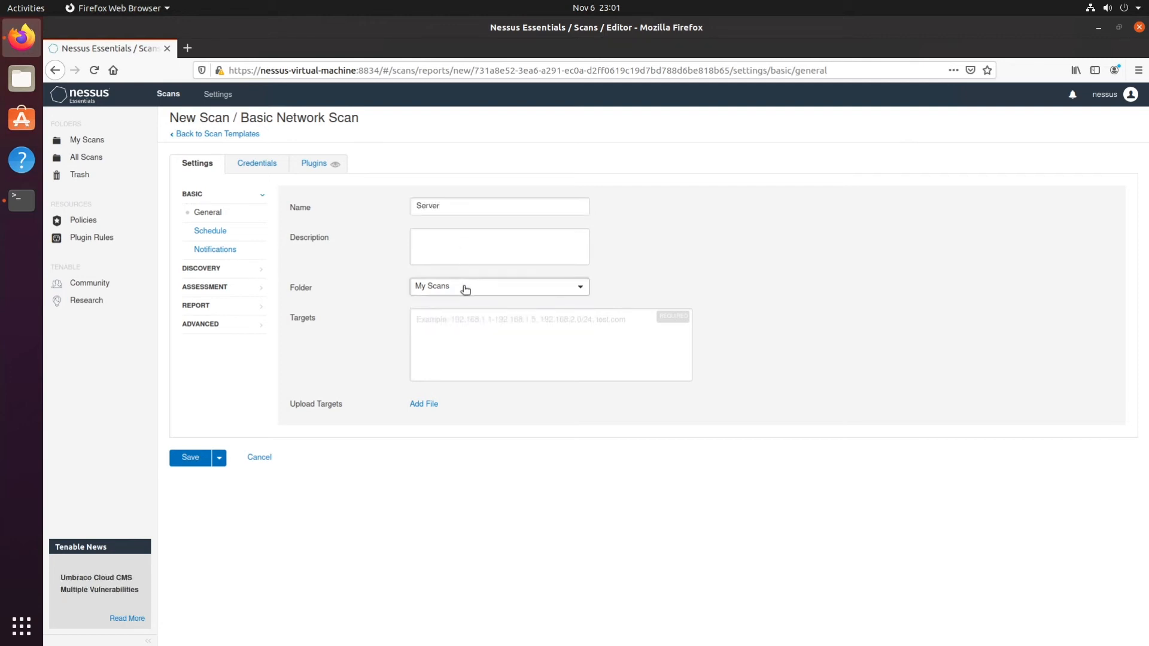
pyautogui.click(436, 325)
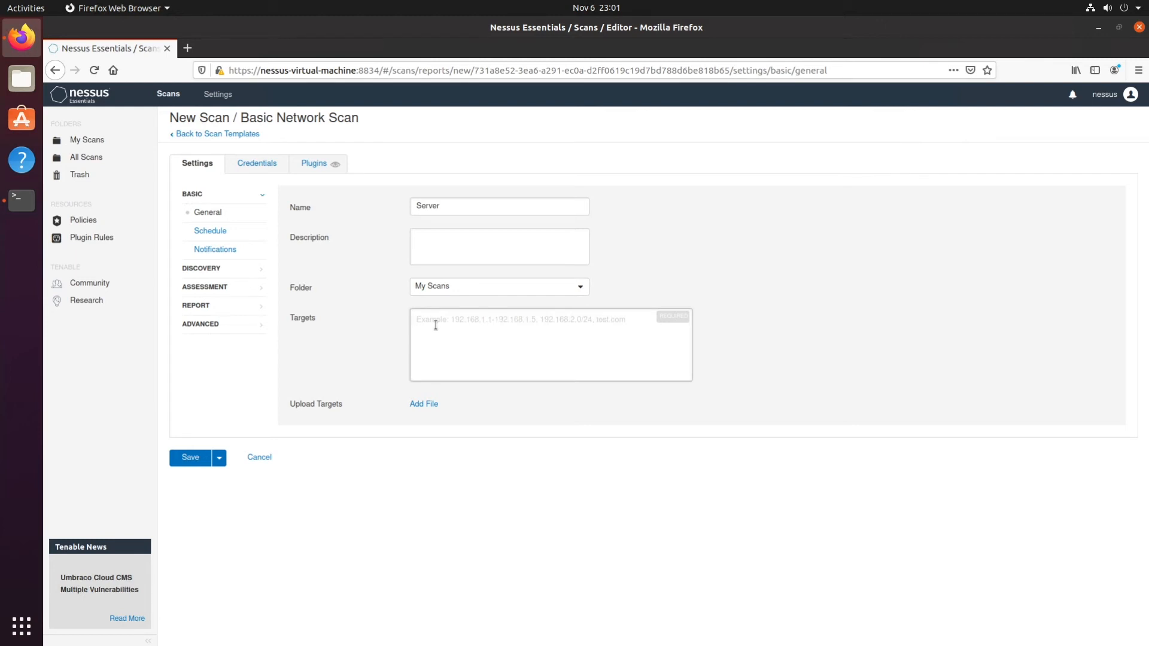
pyautogui.write('192.168.1.10')
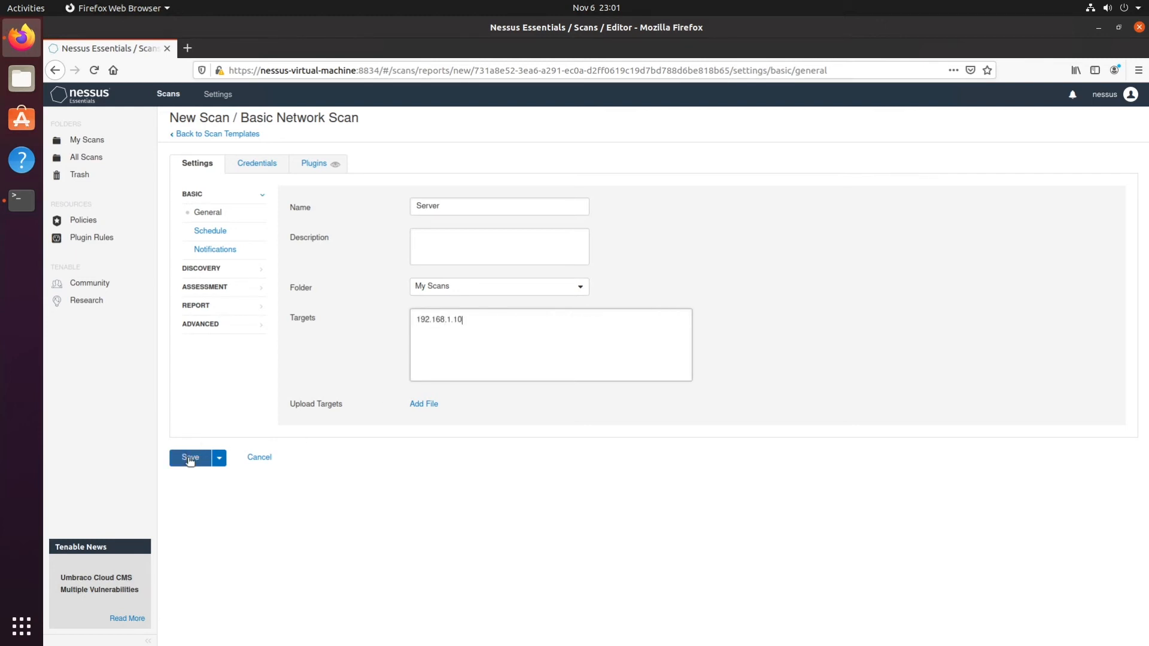
pyautogui.click(189, 458)
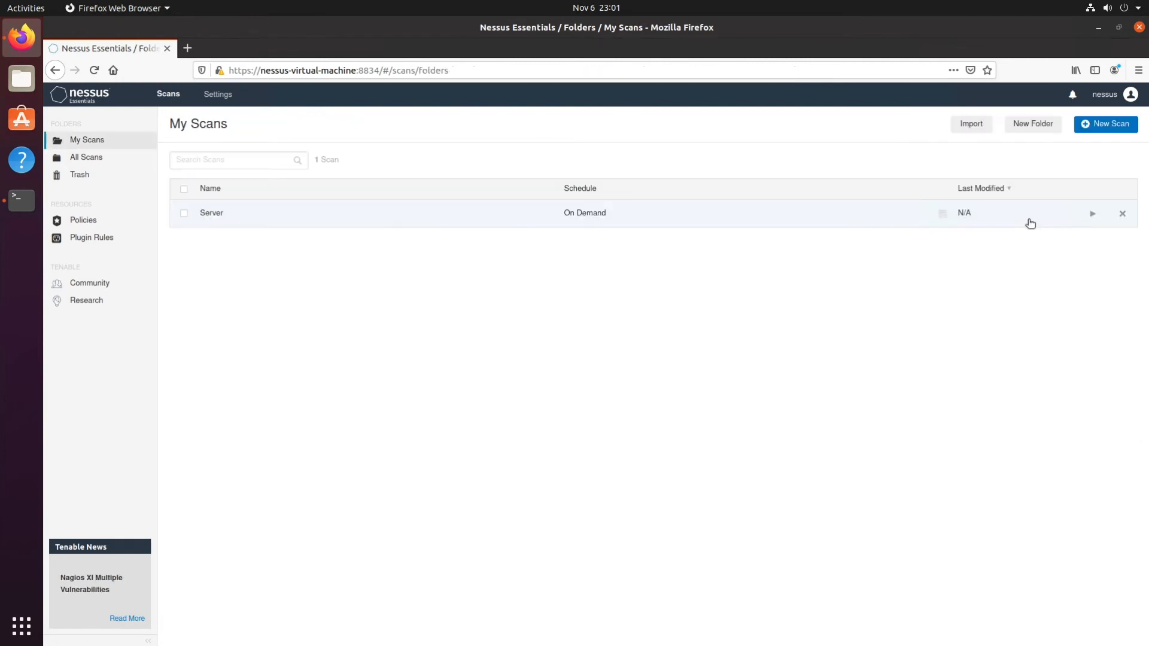
pyautogui.click(1094, 215)
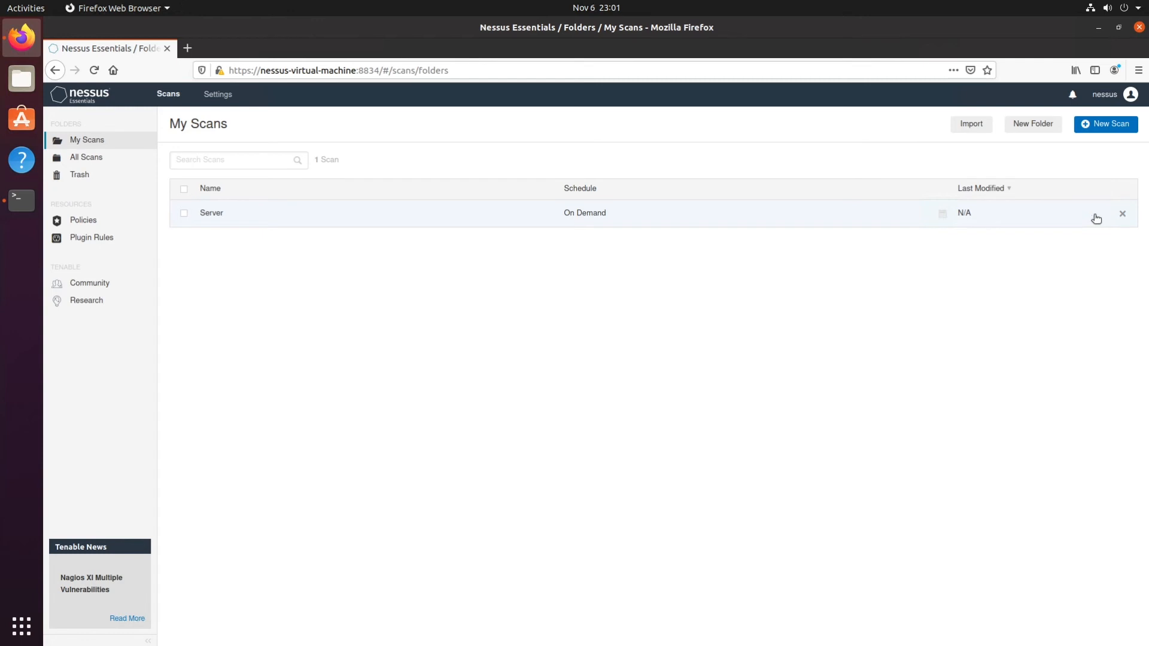
# Review the running Server scan's hosts, vulnerabilities and SMB (Multiple Issues) group, and return to My Scans.
pyautogui.click(213, 214)
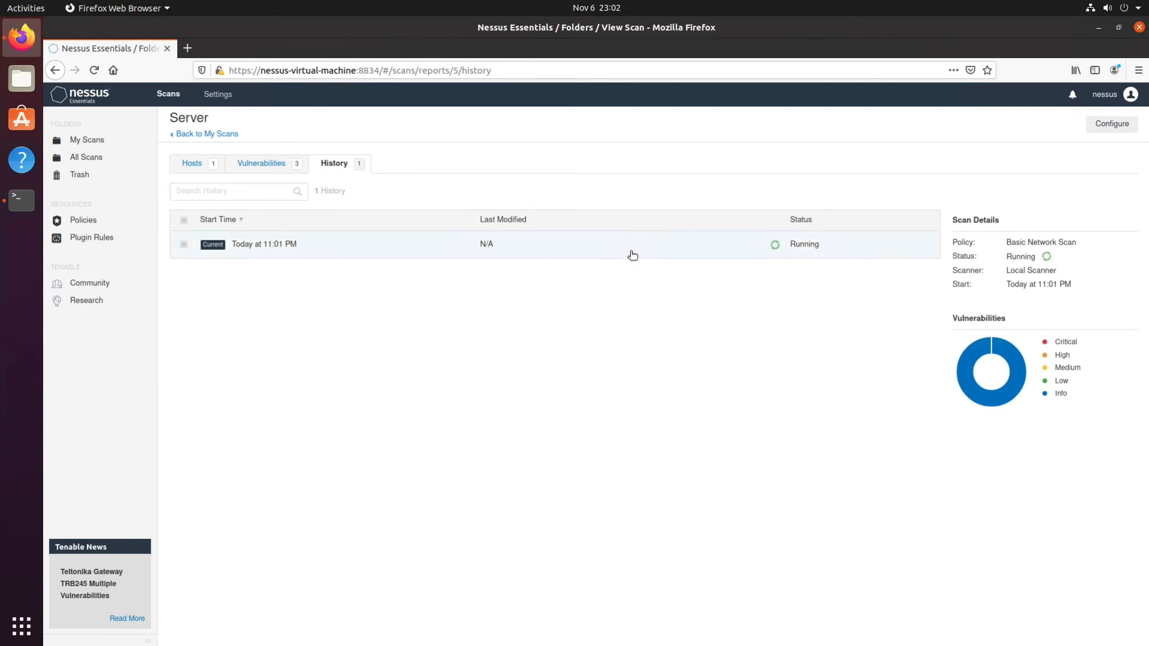
pyautogui.click(192, 165)
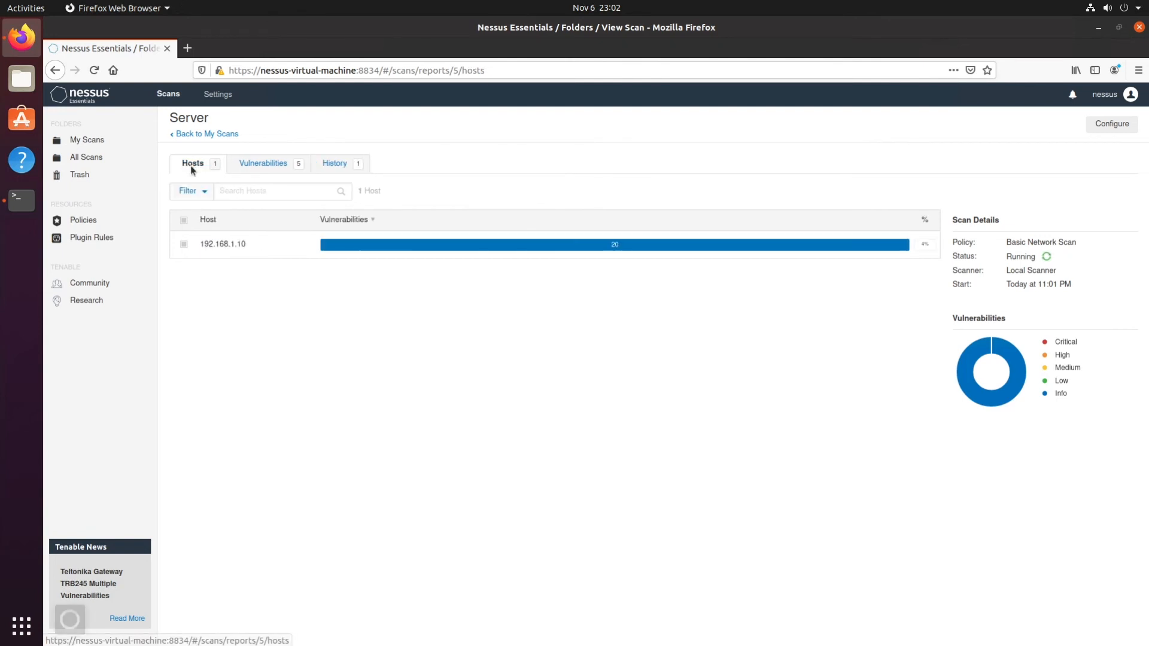
pyautogui.click(261, 165)
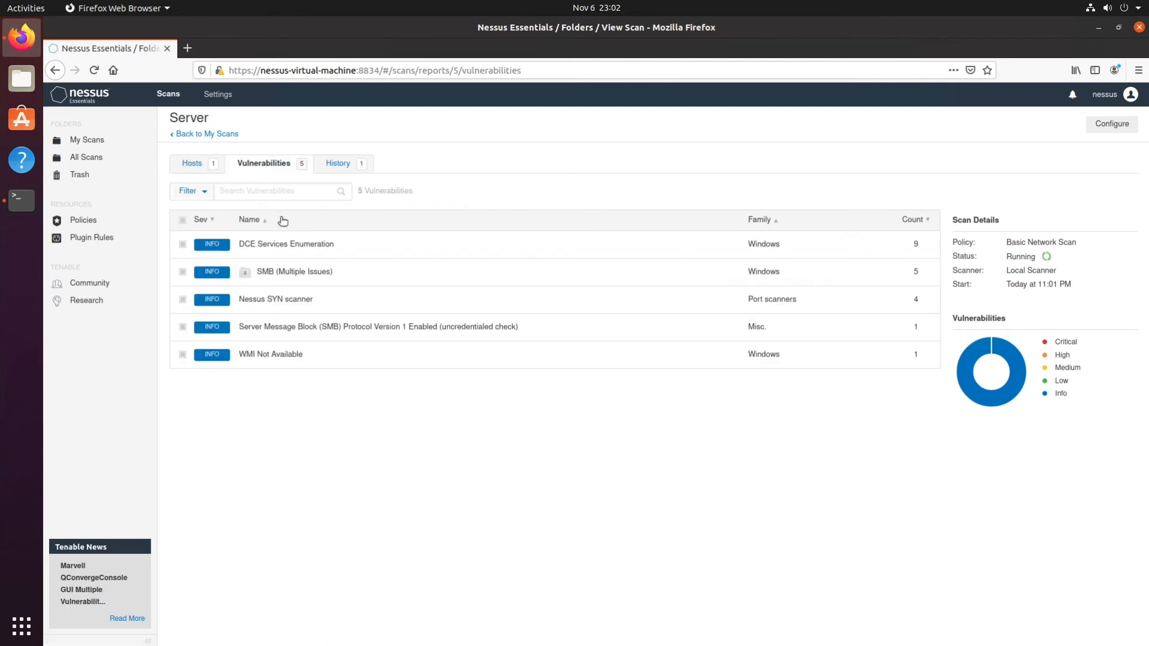
pyautogui.click(298, 282)
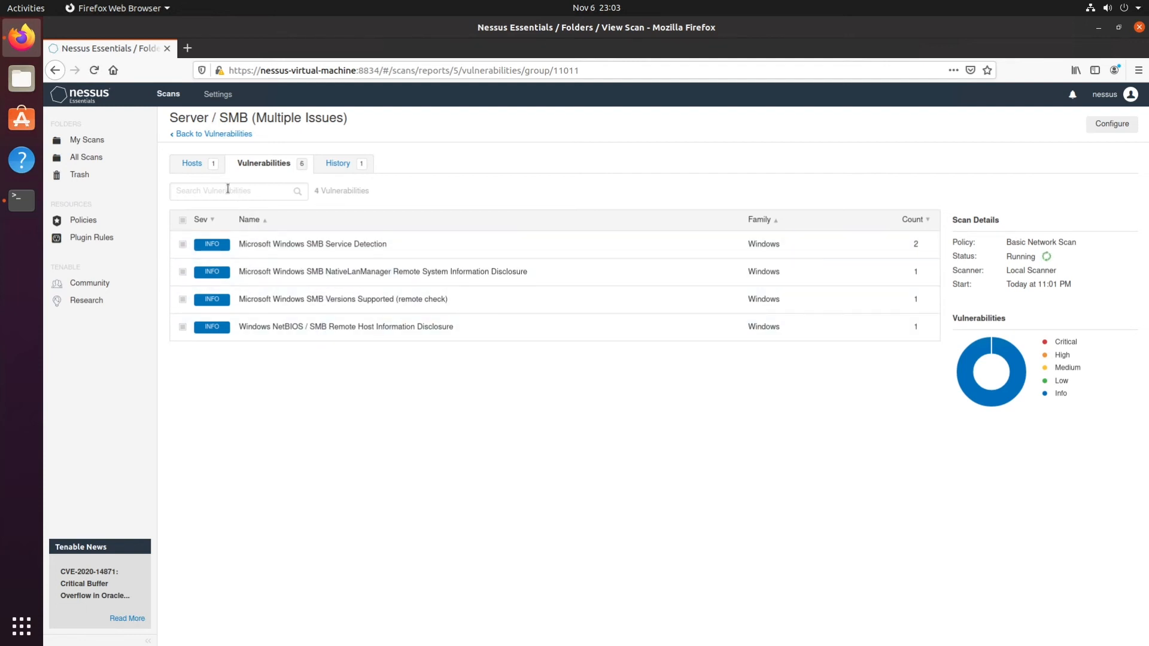
pyautogui.click(199, 134)
pyautogui.click(199, 134)
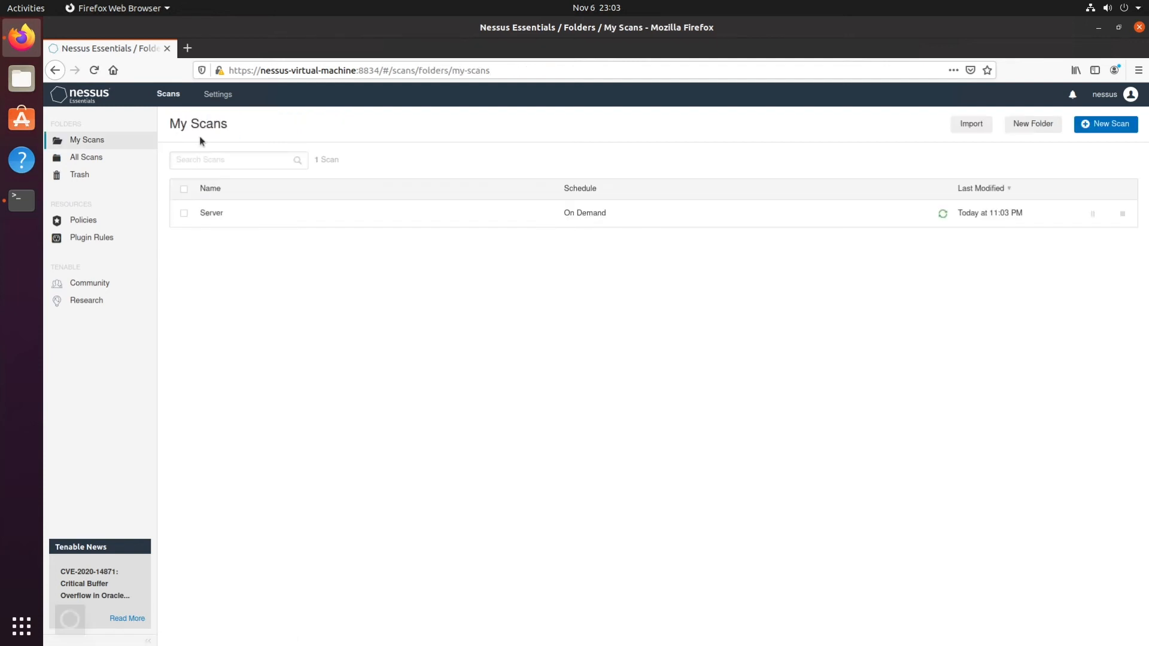
# Open the Server scan's results, examine the severity breakdown and open the vulnerability list of host 192.168.1.10.
pyautogui.click(244, 216)
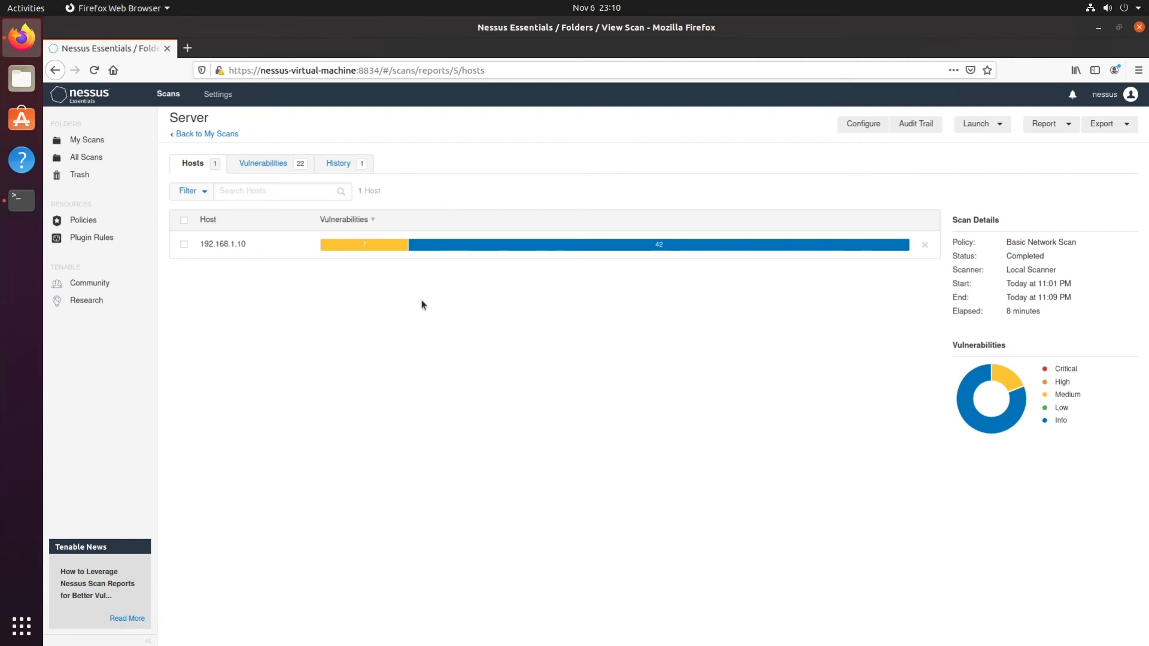
pyautogui.moveTo(658, 252)
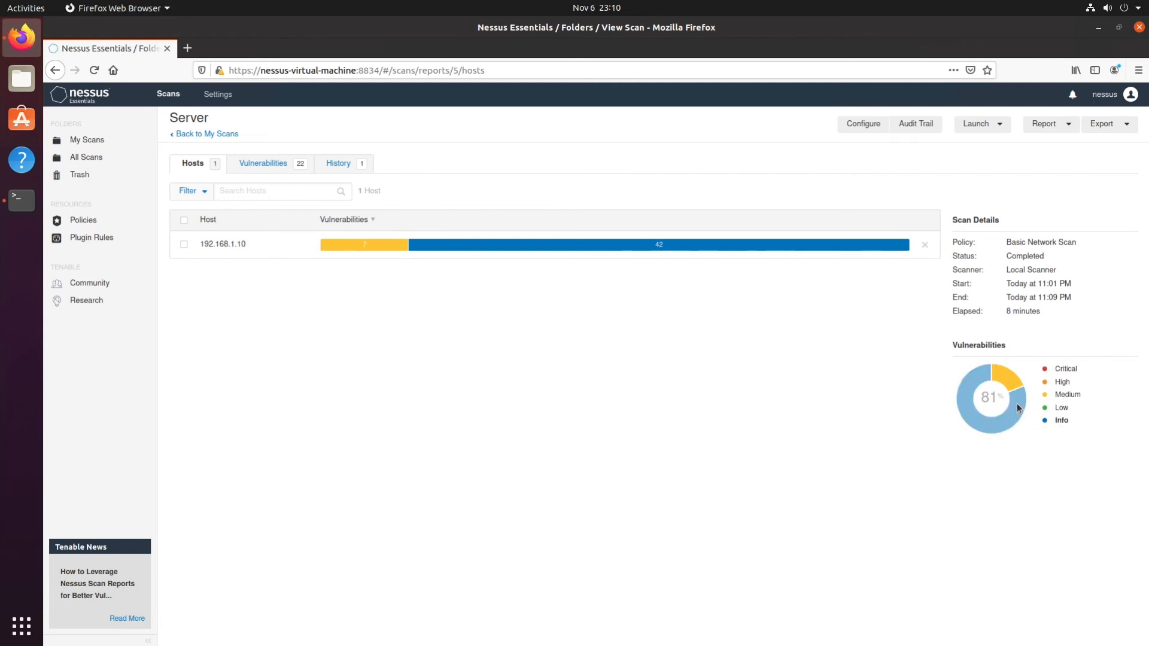
pyautogui.moveTo(1056, 422)
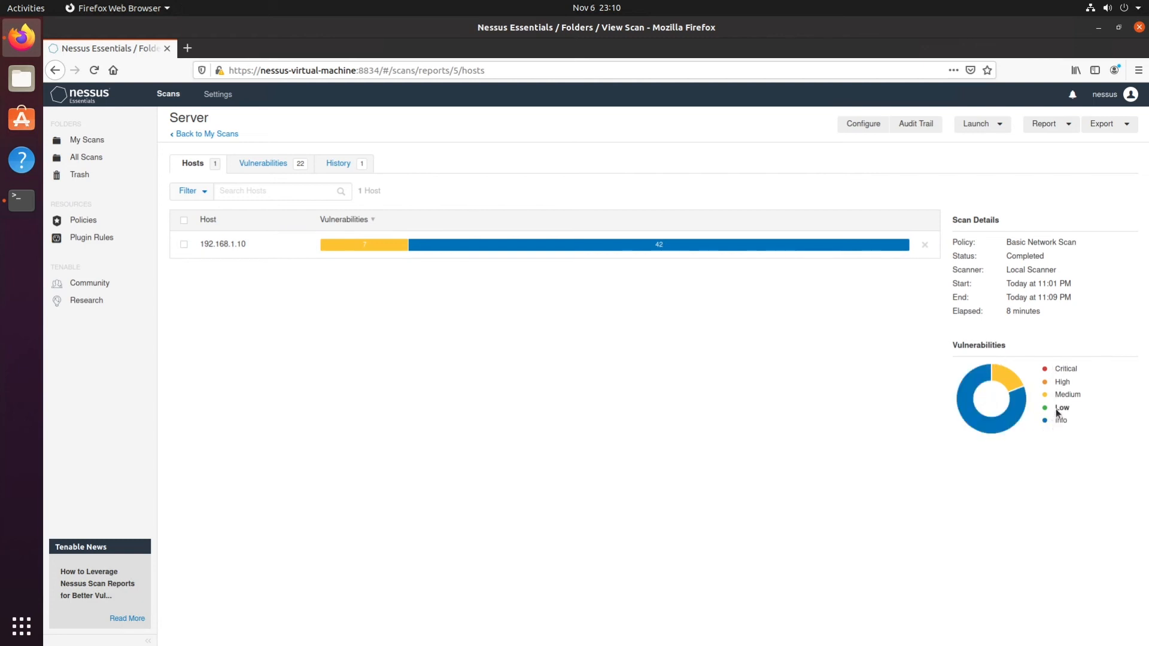
pyautogui.moveTo(1061, 394)
pyautogui.click(351, 250)
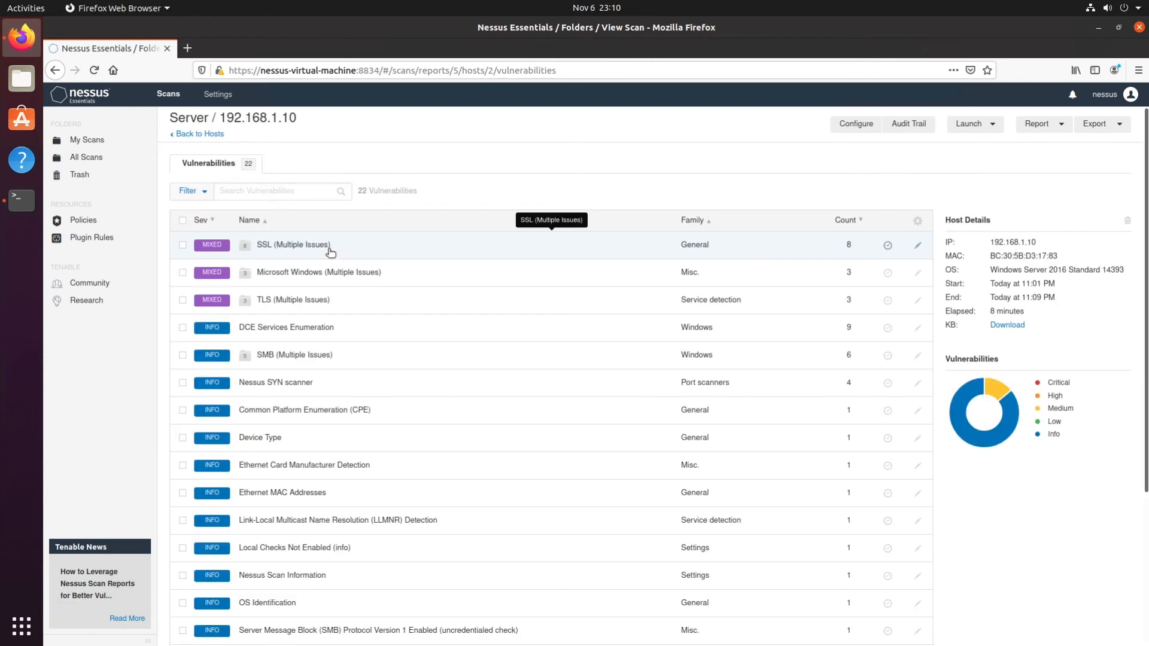
# Examine the SSL Certificate Cannot Be Trusted finding in the SSL (Multiple Issues) group, including its solution, output and affected port.
pyautogui.click(294, 248)
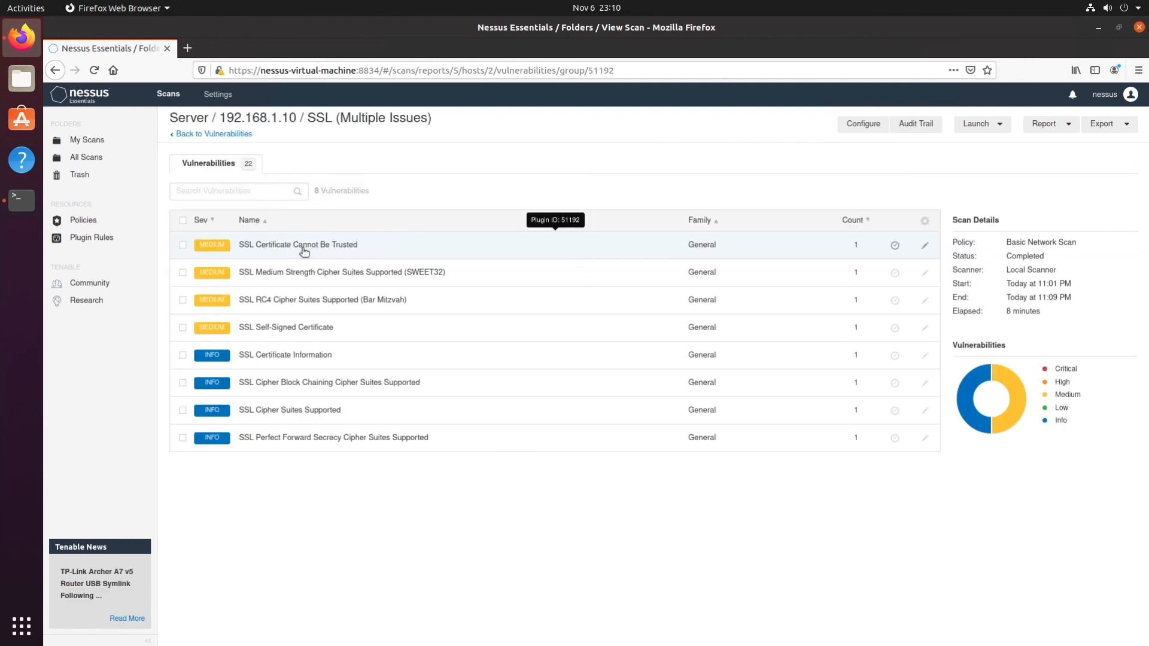
pyautogui.click(304, 251)
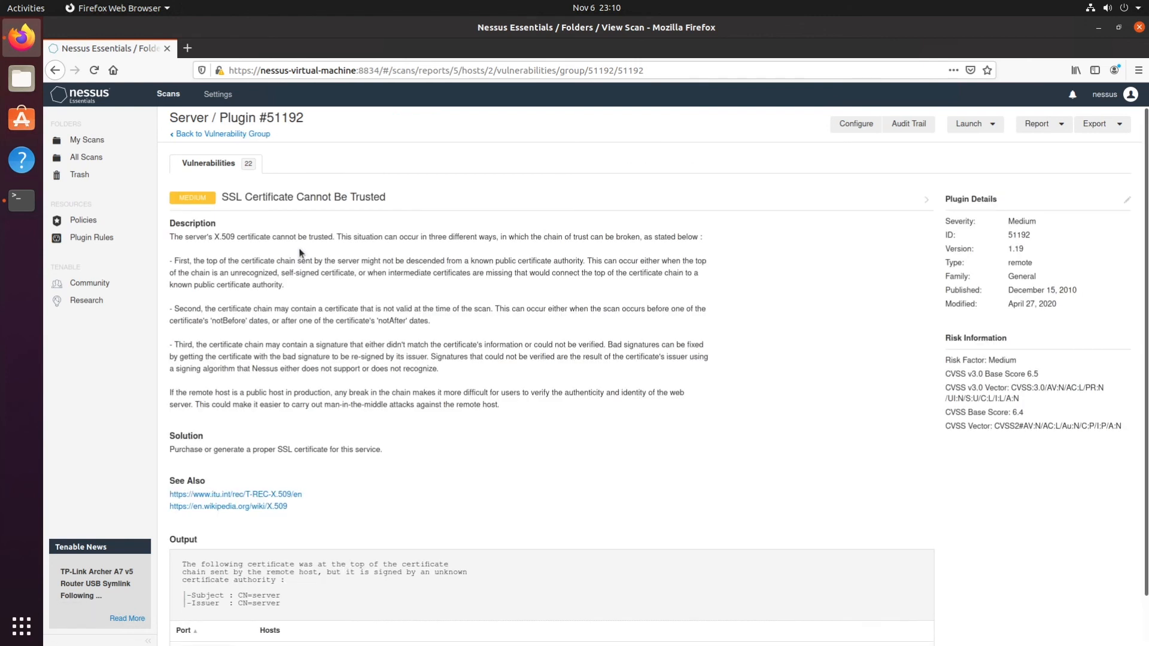
pyautogui.scroll(-2, 225, 249)
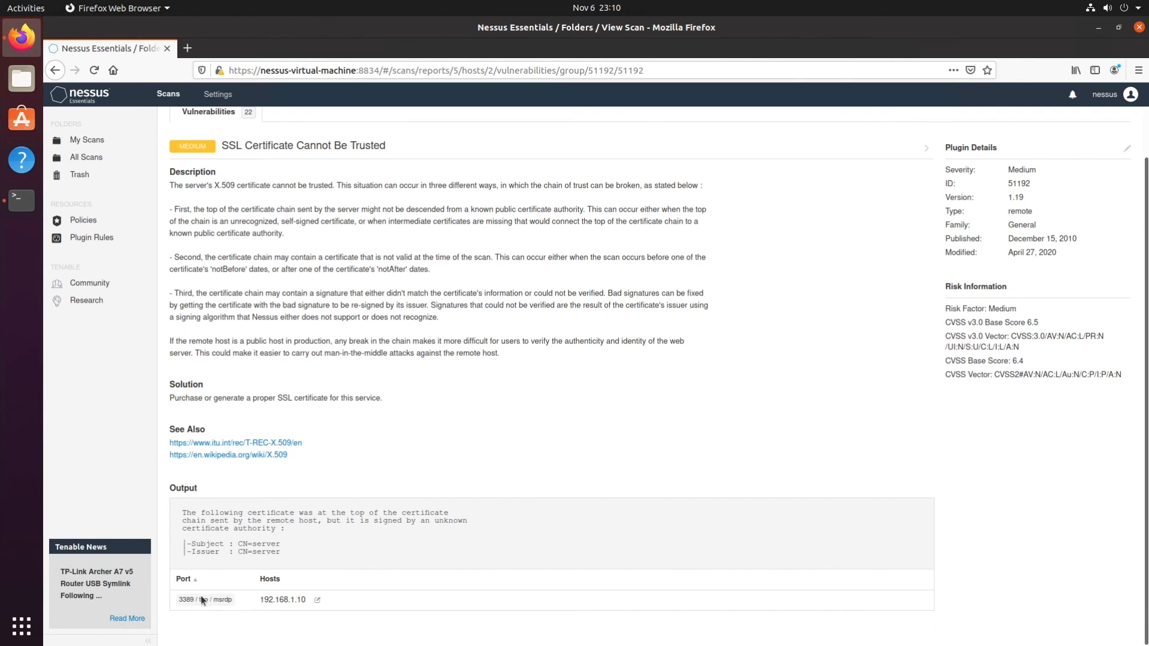
pyautogui.scroll(2, 318, 492)
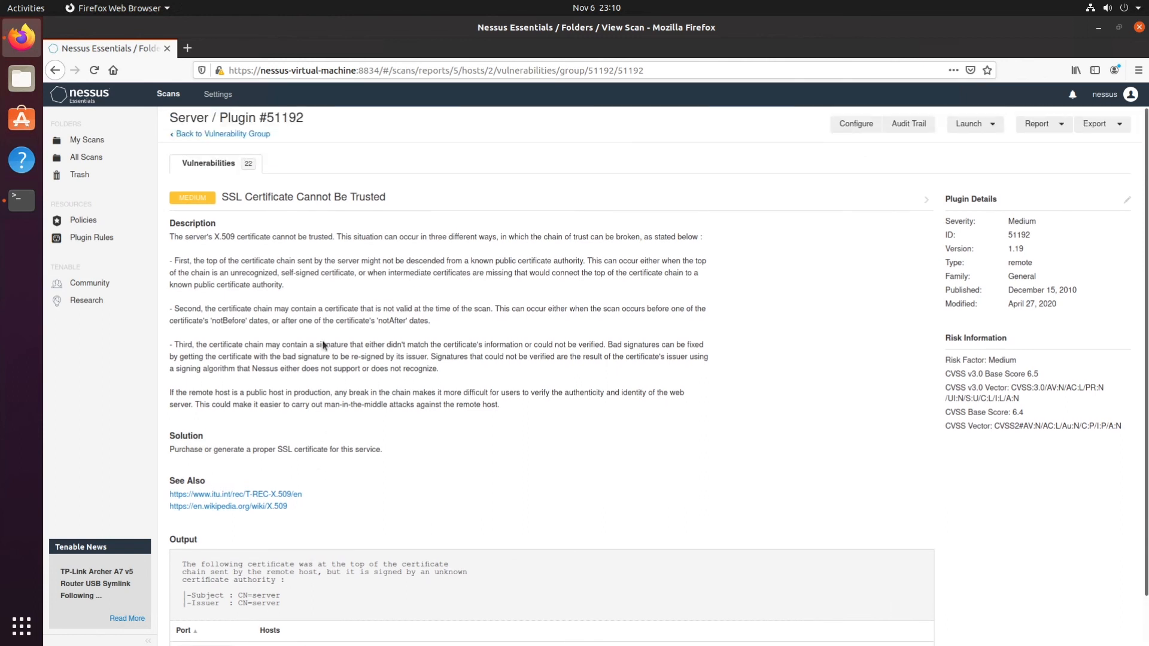
# Return to My Scans and start a new scan from the Host Discovery template.
pyautogui.click(89, 141)
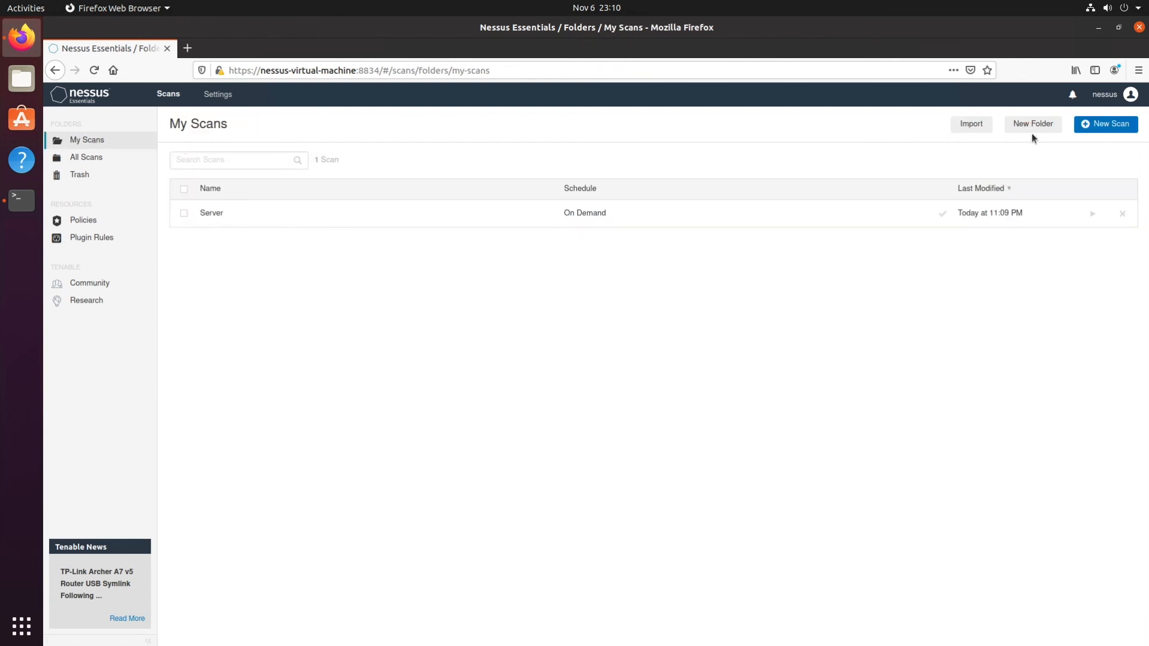
pyautogui.click(1111, 124)
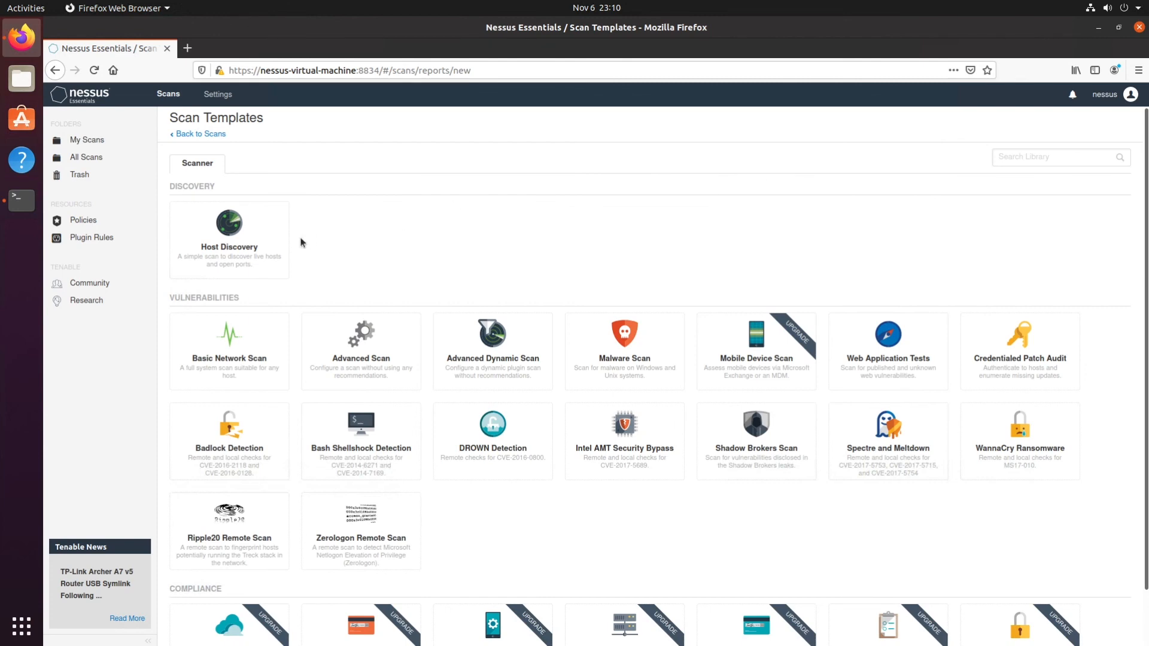
pyautogui.click(232, 243)
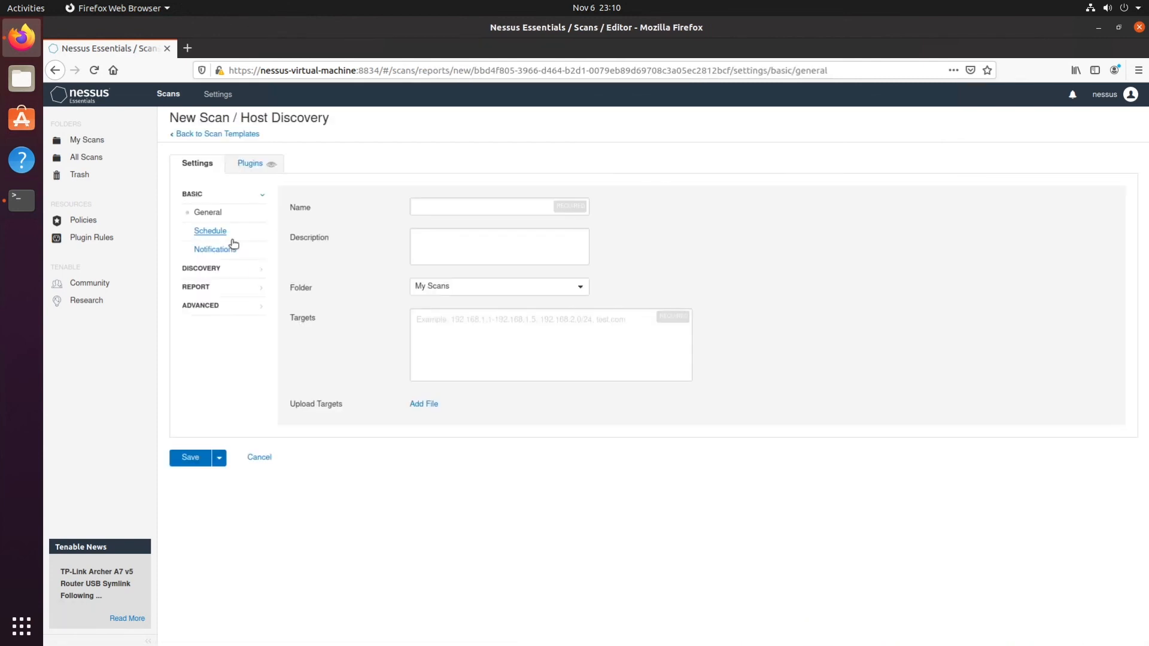
# Save the scan as Host Discovery with target 192.168.1.0/24 and launch it.
pyautogui.click(436, 209)
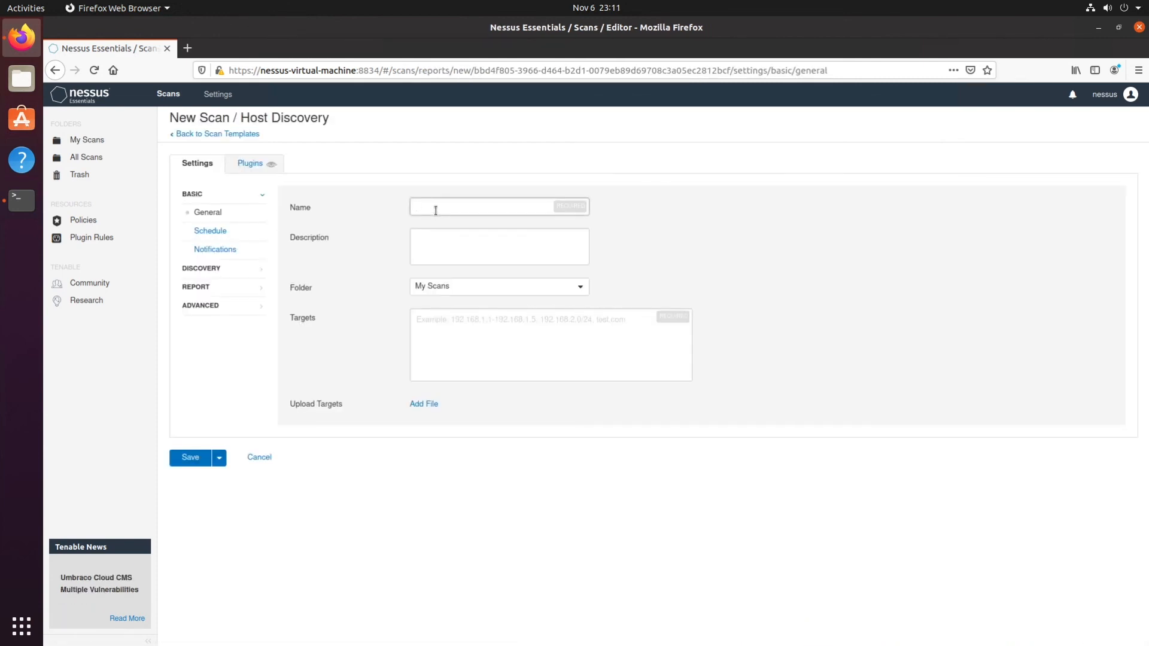
pyautogui.write('Host Discovery')
pyautogui.click(464, 324)
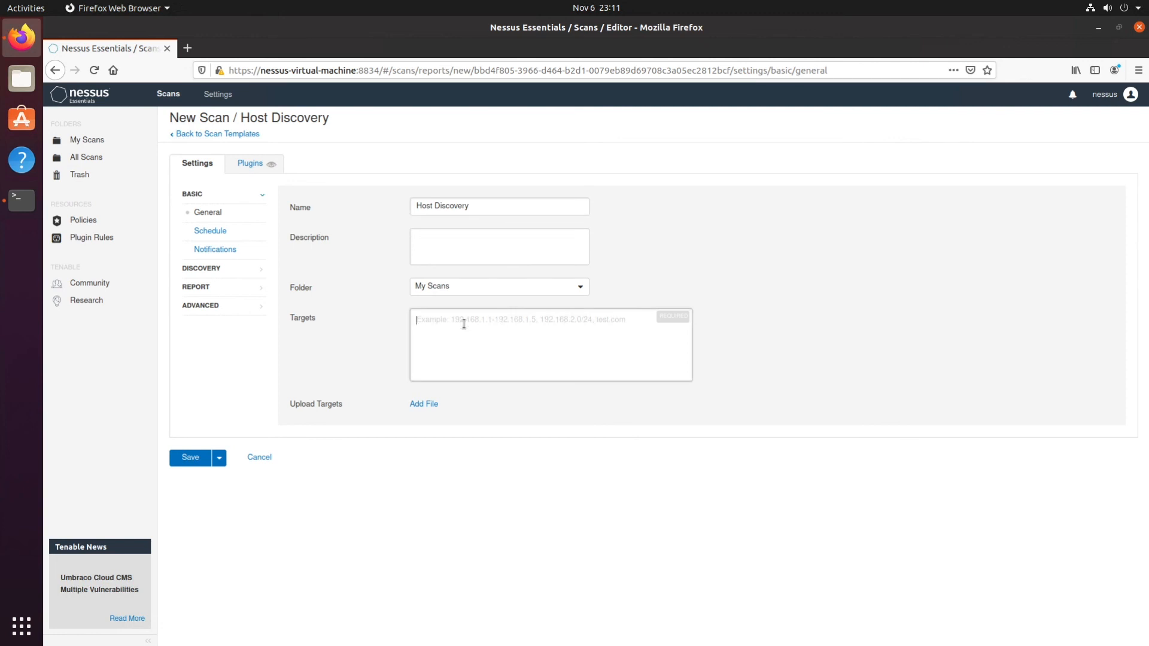
pyautogui.write('192')
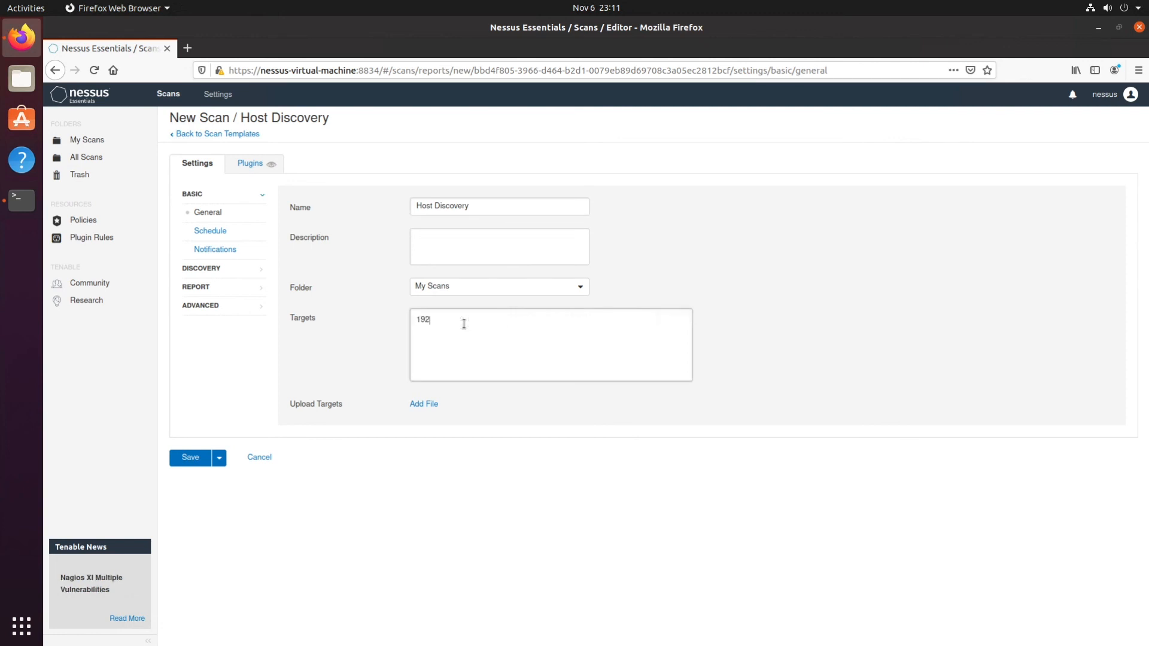
pyautogui.write('.168.1.0/24')
pyautogui.press('Tab')
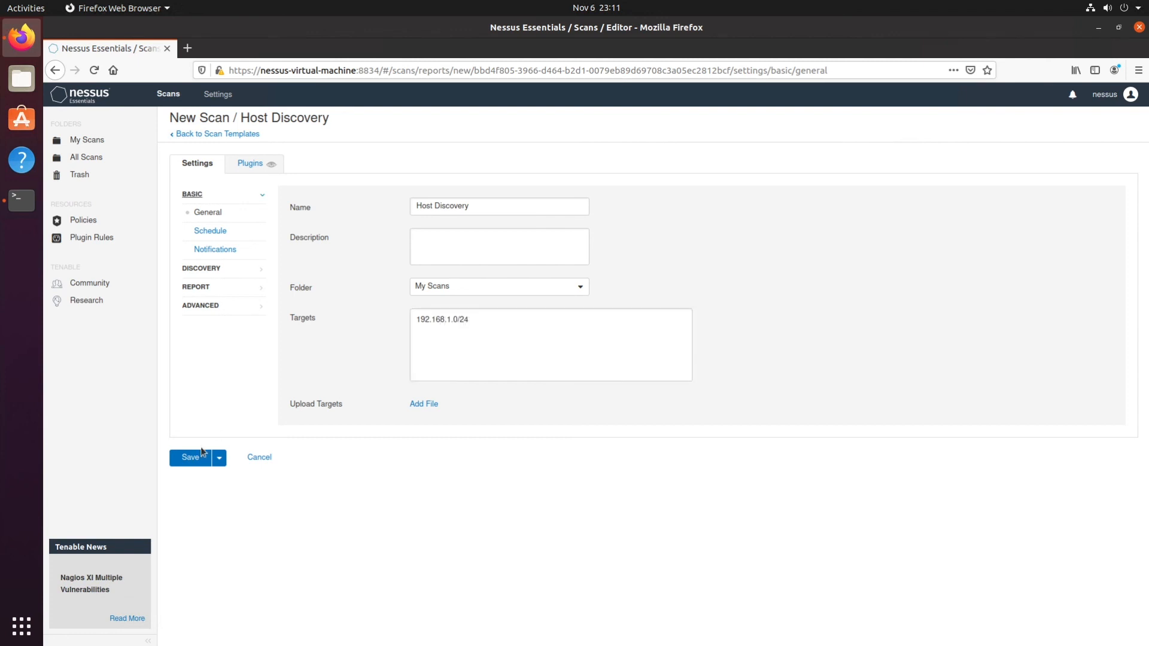
pyautogui.click(202, 456)
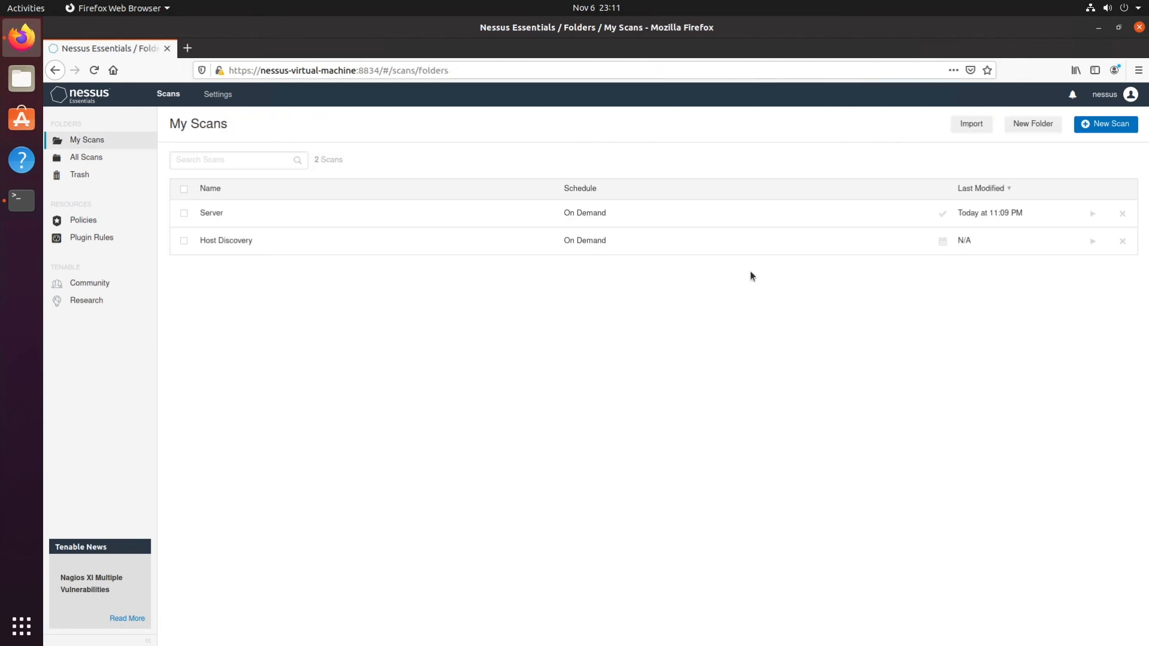
pyautogui.click(1092, 241)
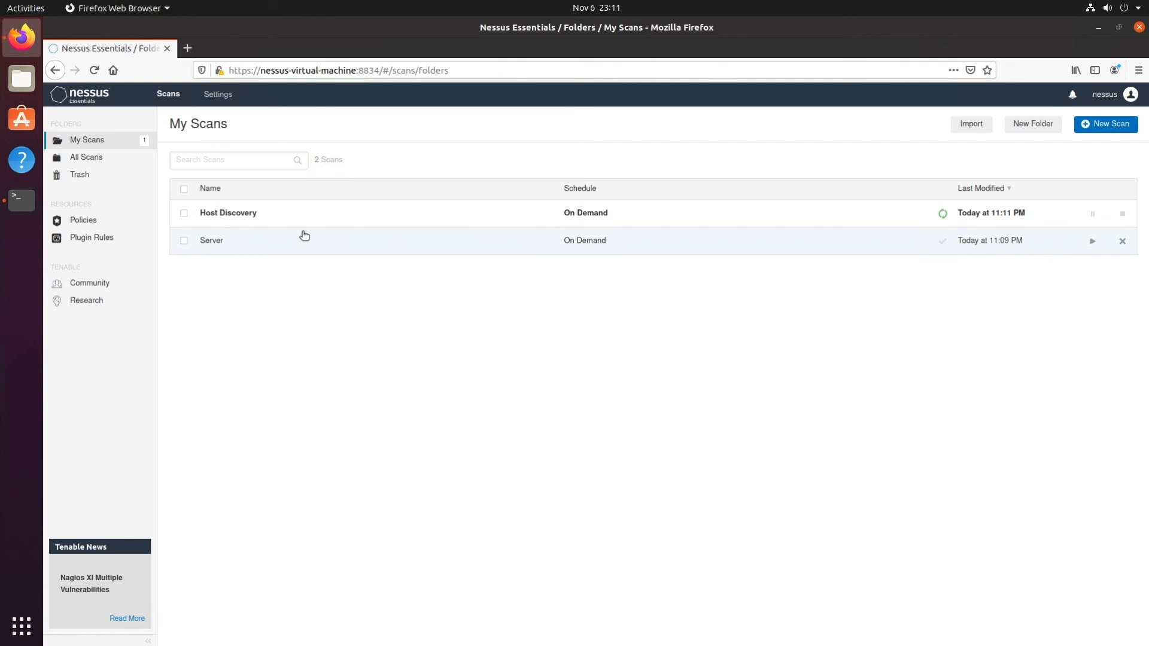
# Review the Host Discovery scan's hosts and open ports, check the details of 192.168.1.10, and return to the host list.
pyautogui.click(300, 217)
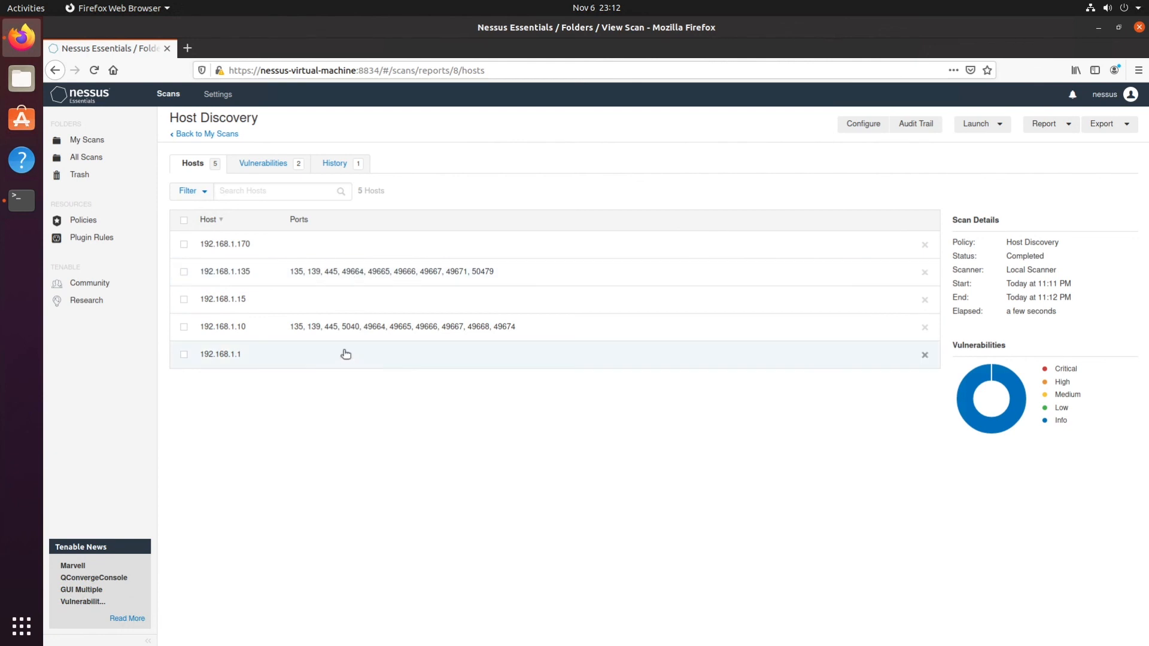
pyautogui.click(351, 328)
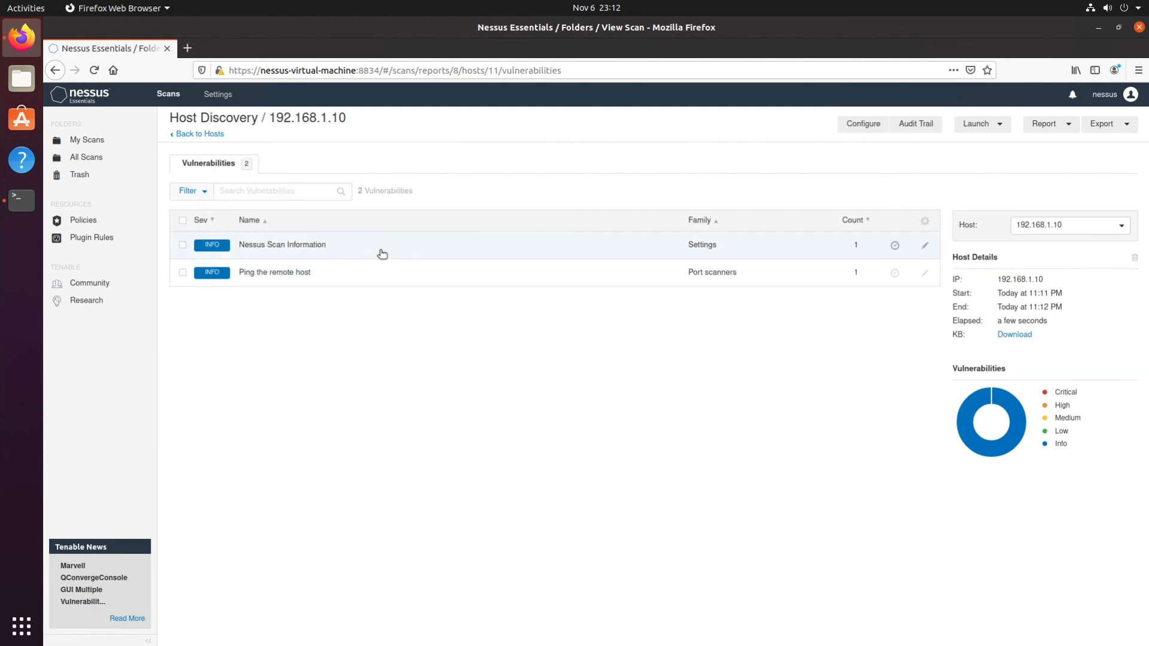
pyautogui.click(199, 135)
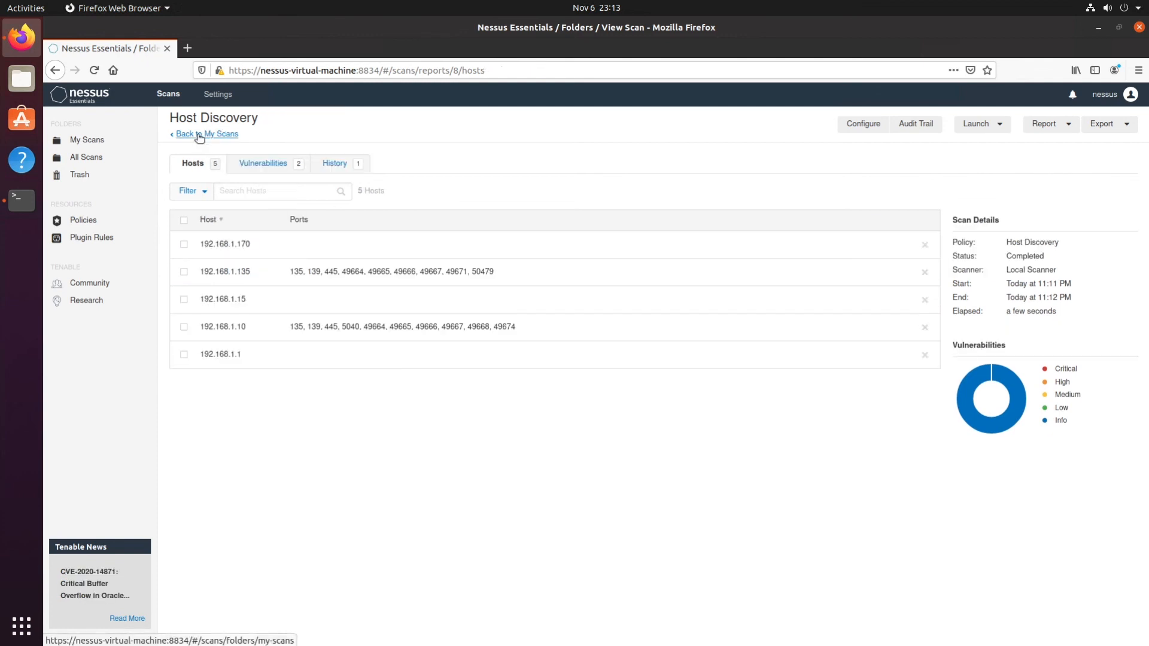